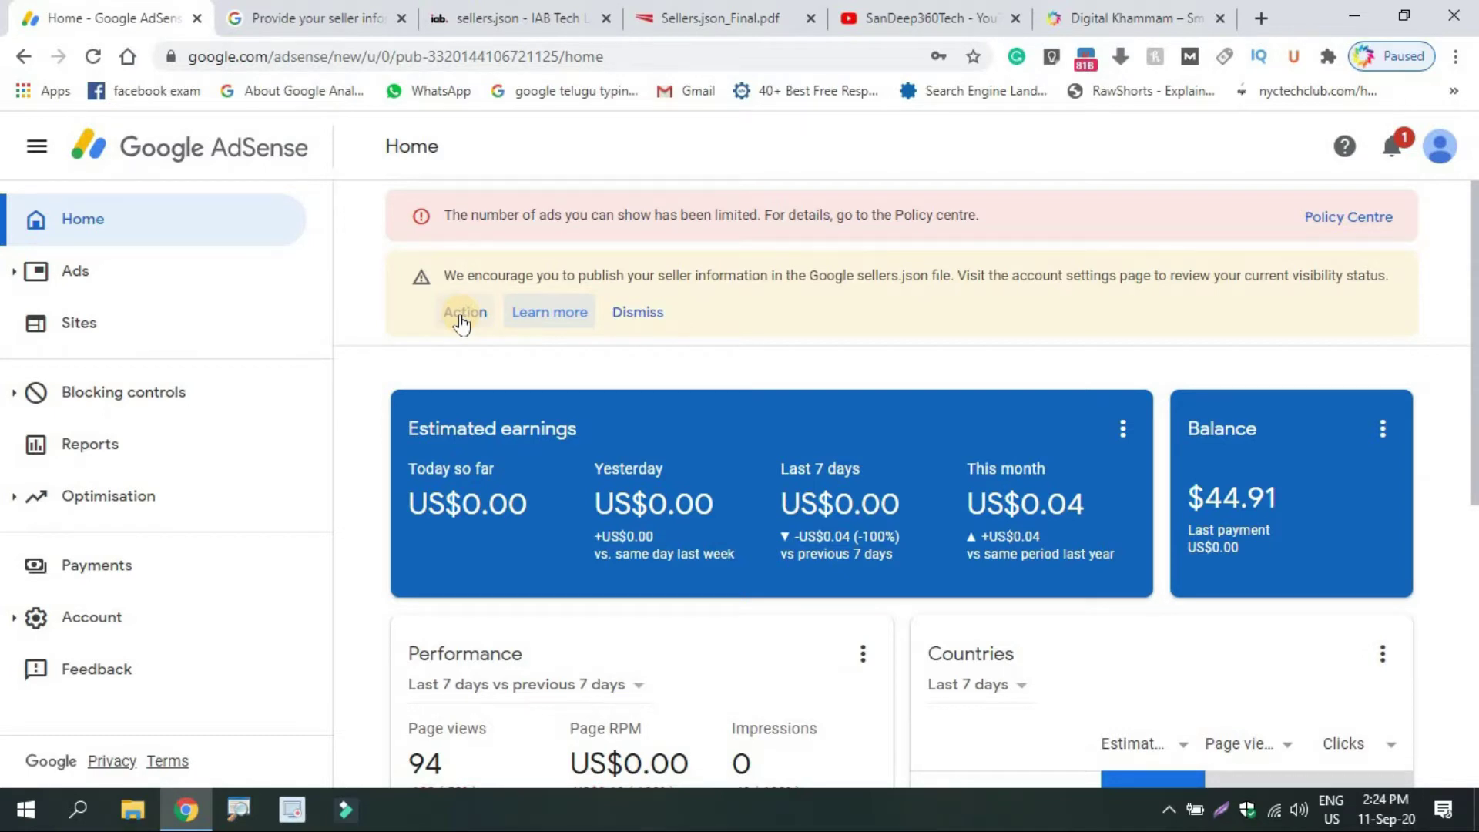
- Read the AdSense Help article on providing seller information with sellers.json, then go to the IAB Tech Lab sellers.json page
{"action": "left_click", "coordinate": [551, 318]}
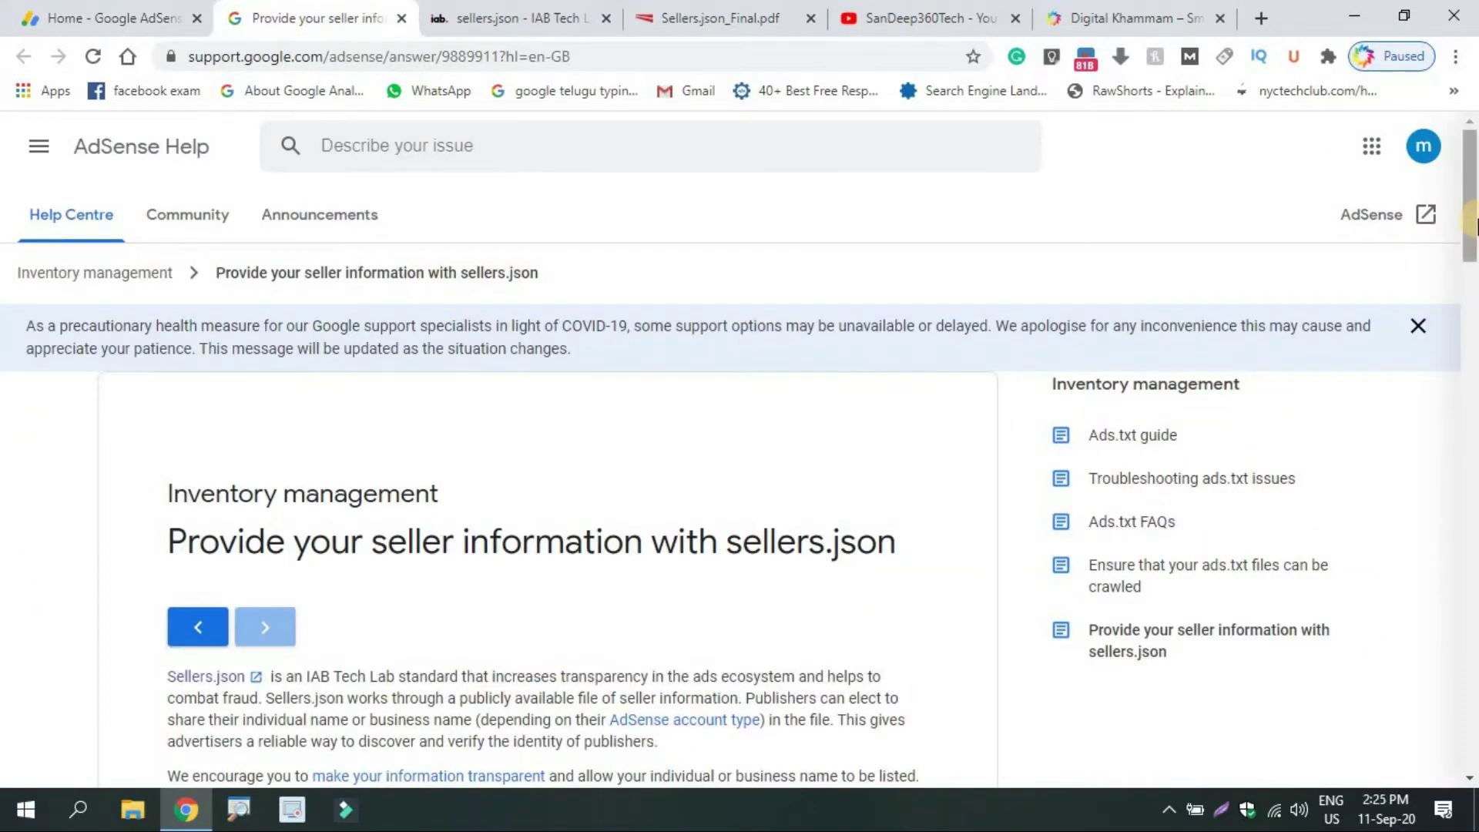
{"action": "scroll", "coordinate": [1307, 298], "scroll_direction": "down", "scroll_amount": 2}
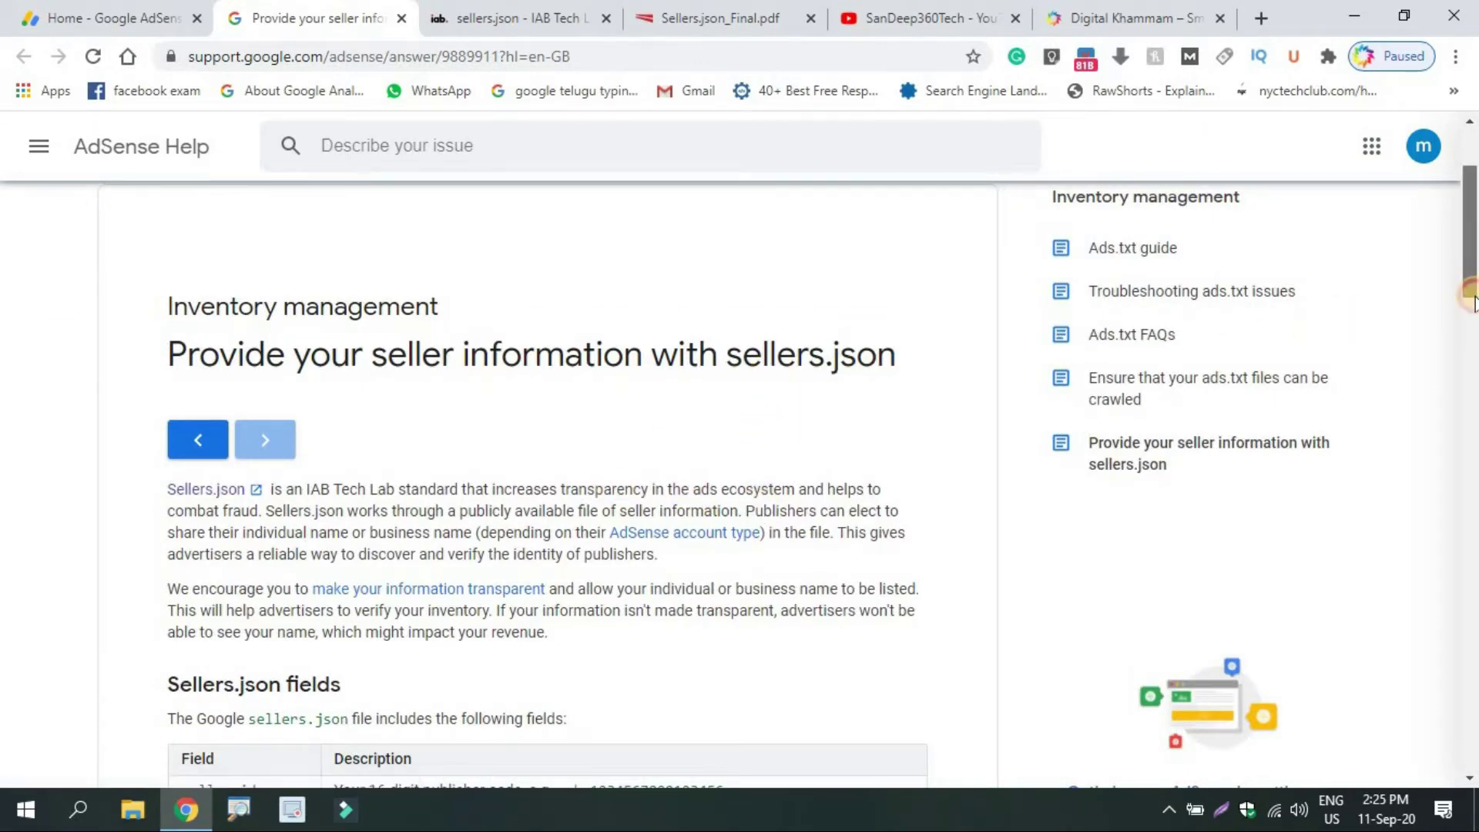
{"action": "scroll", "coordinate": [1472, 362], "scroll_direction": "down", "scroll_amount": 3}
{"action": "left_click_drag", "start_coordinate": [1473, 362], "coordinate": [1467, 268]}
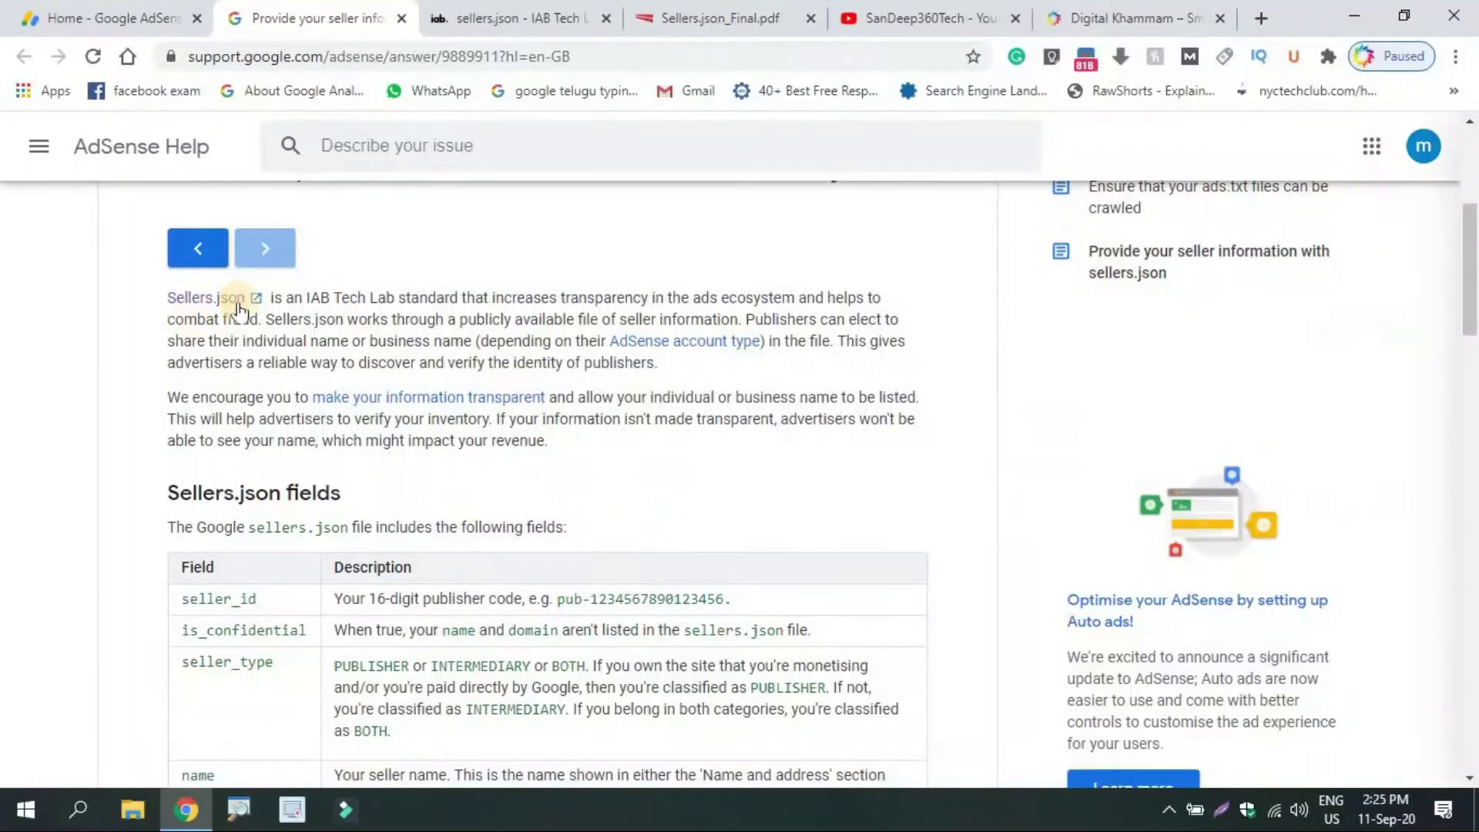
{"action": "left_click", "coordinate": [514, 17]}
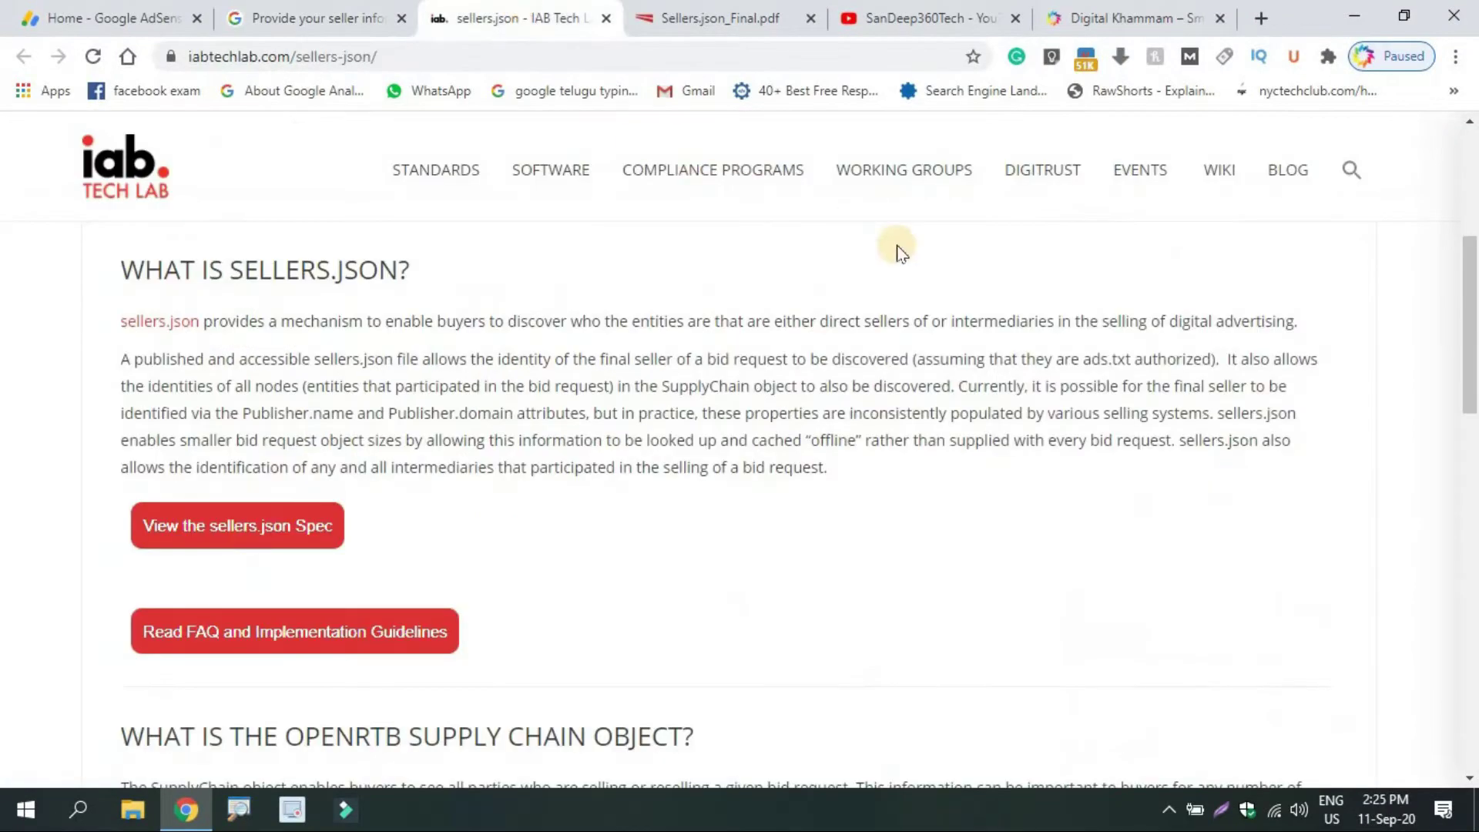
- Scroll through the IAB Tech Lab explanation of sellers.json, then view the Sellers.json_Final.pdf specification
{"action": "left_click_drag", "start_coordinate": [1469, 277], "coordinate": [1469, 263]}
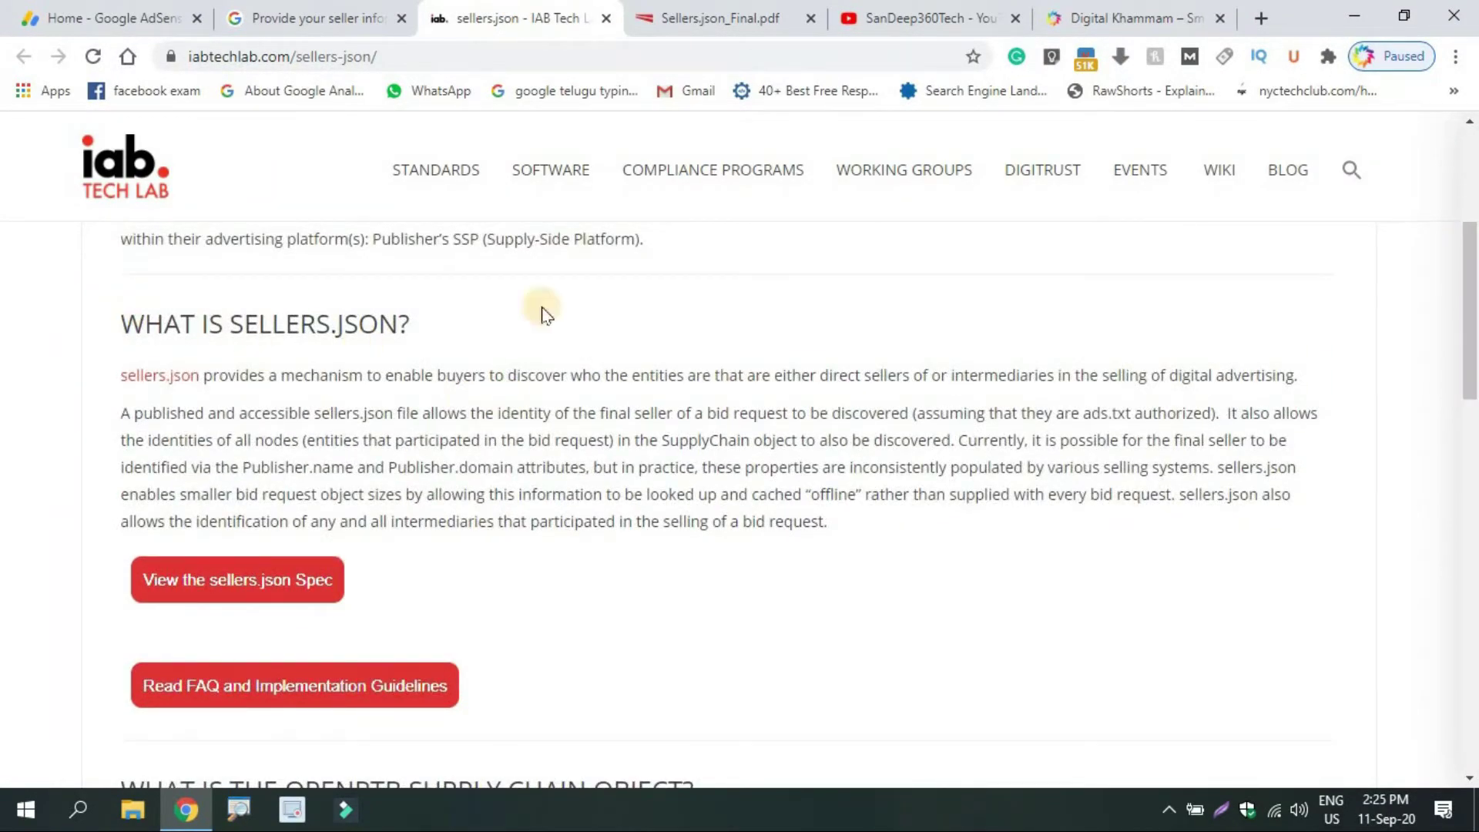
{"action": "left_click_drag", "start_coordinate": [1471, 339], "coordinate": [1436, 348]}
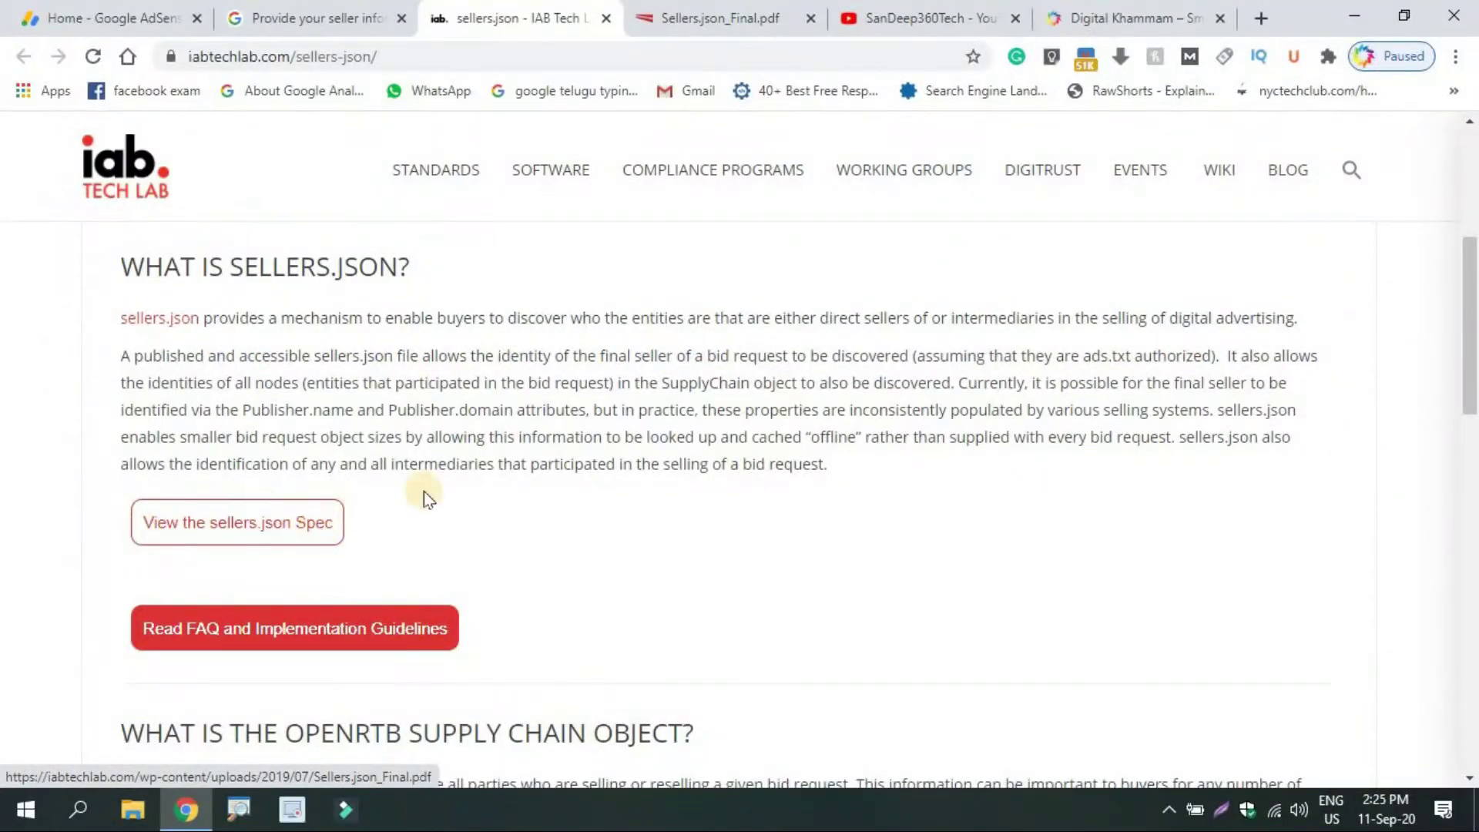
{"action": "left_click", "coordinate": [795, 11]}
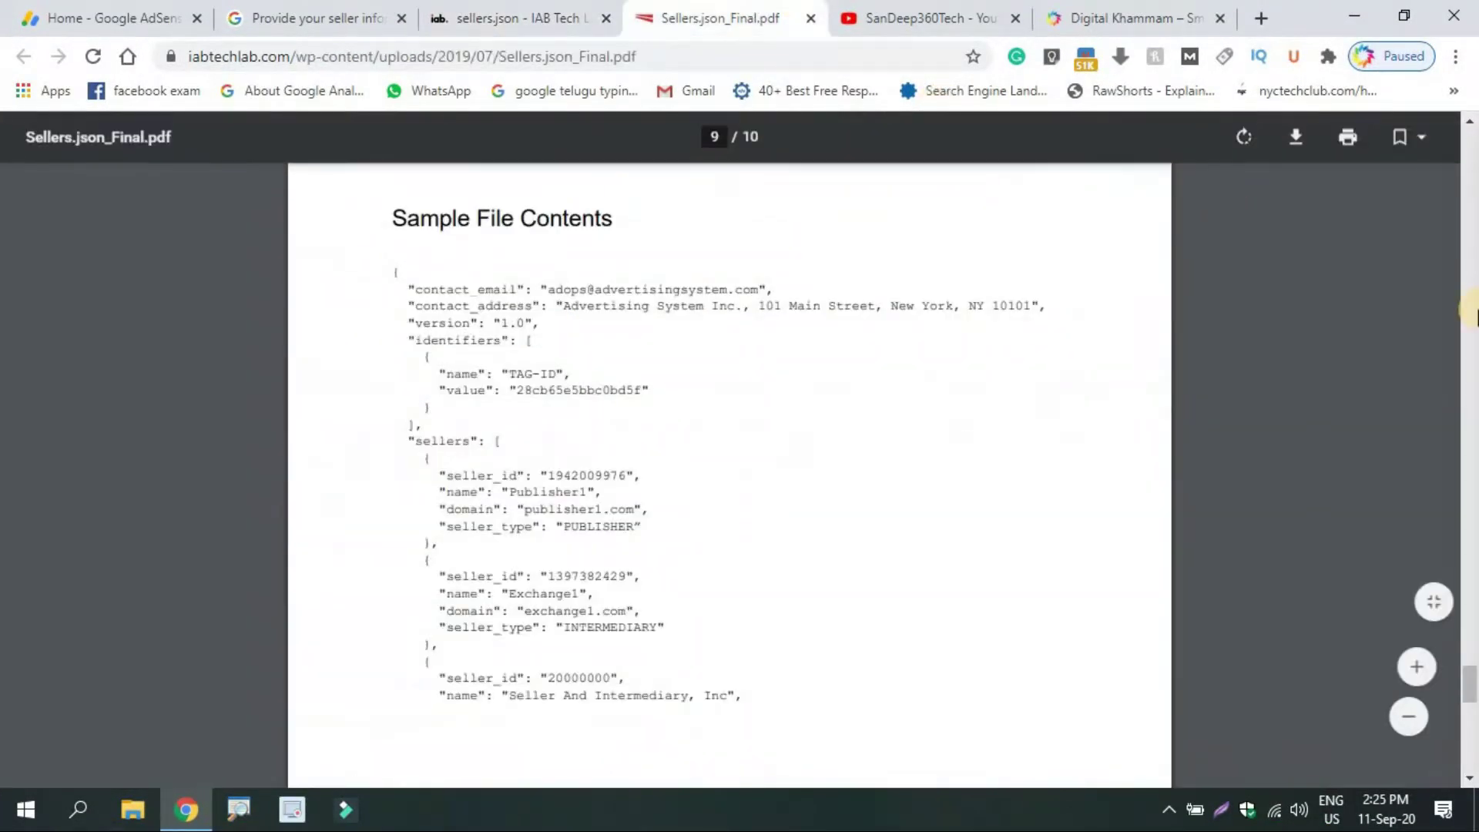
- Page through the Sellers.json_Final.pdf specification, then return to the Home - Google AdSense tab
{"action": "left_click", "coordinate": [1469, 369]}
{"action": "left_click", "coordinate": [1469, 368]}
{"action": "left_click", "coordinate": [1469, 371]}
{"action": "left_click", "coordinate": [1470, 377]}
{"action": "left_click", "coordinate": [1471, 381]}
{"action": "left_click", "coordinate": [1468, 347]}
{"action": "left_click", "coordinate": [1458, 301]}
{"action": "left_click_drag", "start_coordinate": [1458, 301], "coordinate": [1462, 553]}
{"action": "left_click", "coordinate": [110, 13]}
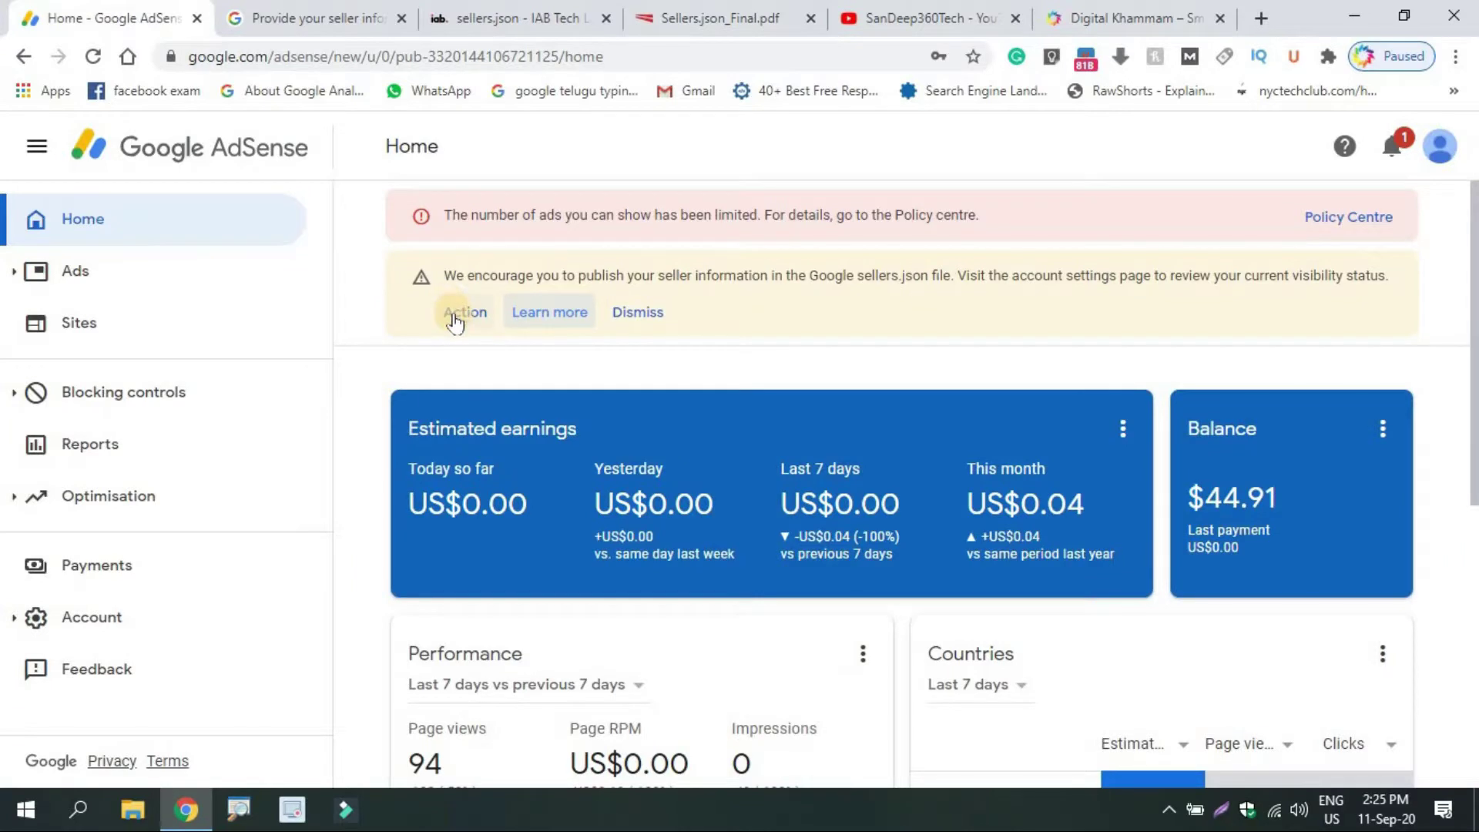
- From the sellers.json notice's Action link, reach Account information and choose Transparent seller visibility
{"action": "left_click", "coordinate": [455, 318]}
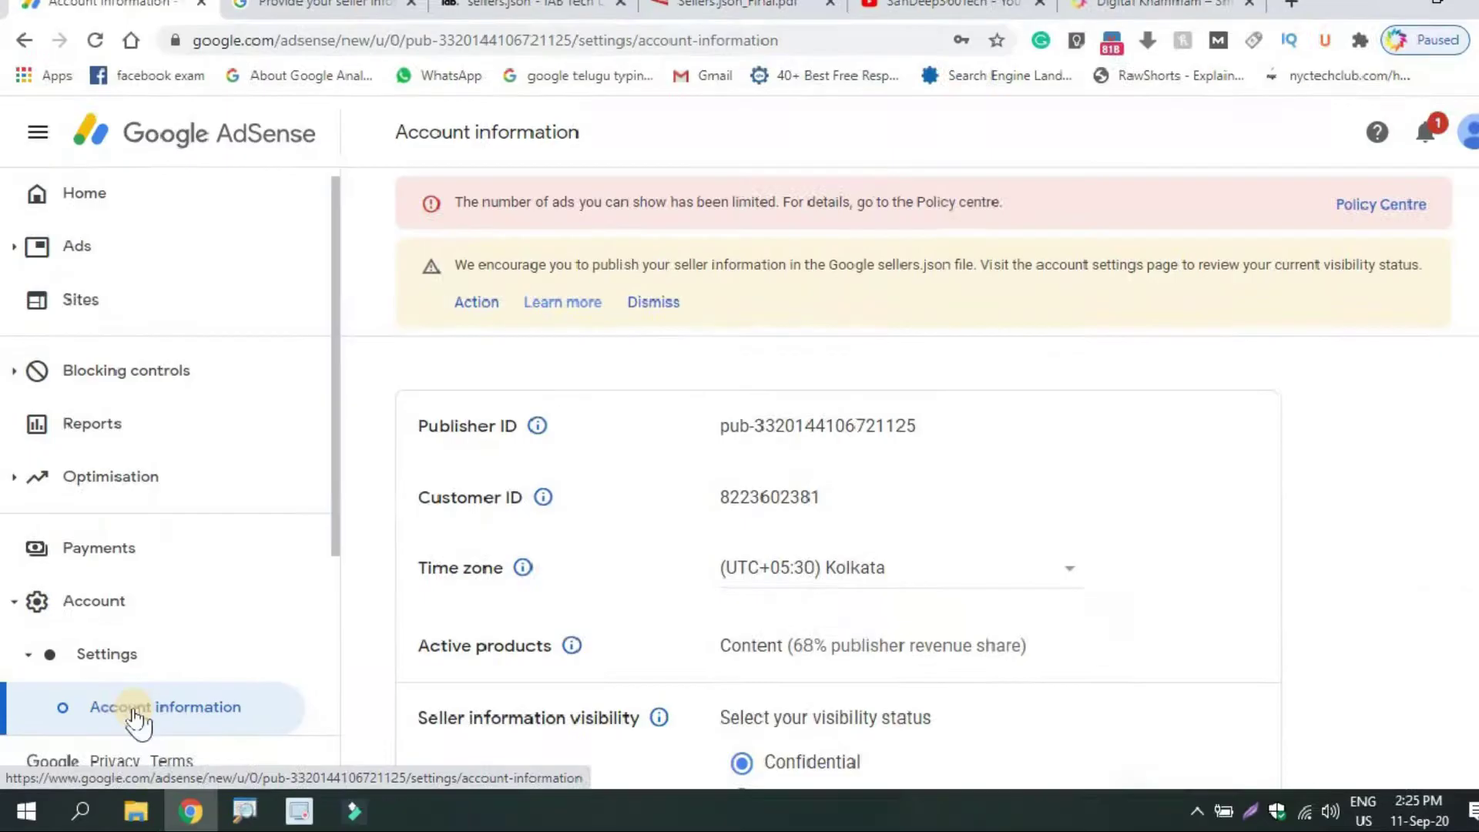
{"action": "left_click_drag", "start_coordinate": [1473, 278], "coordinate": [1473, 422]}
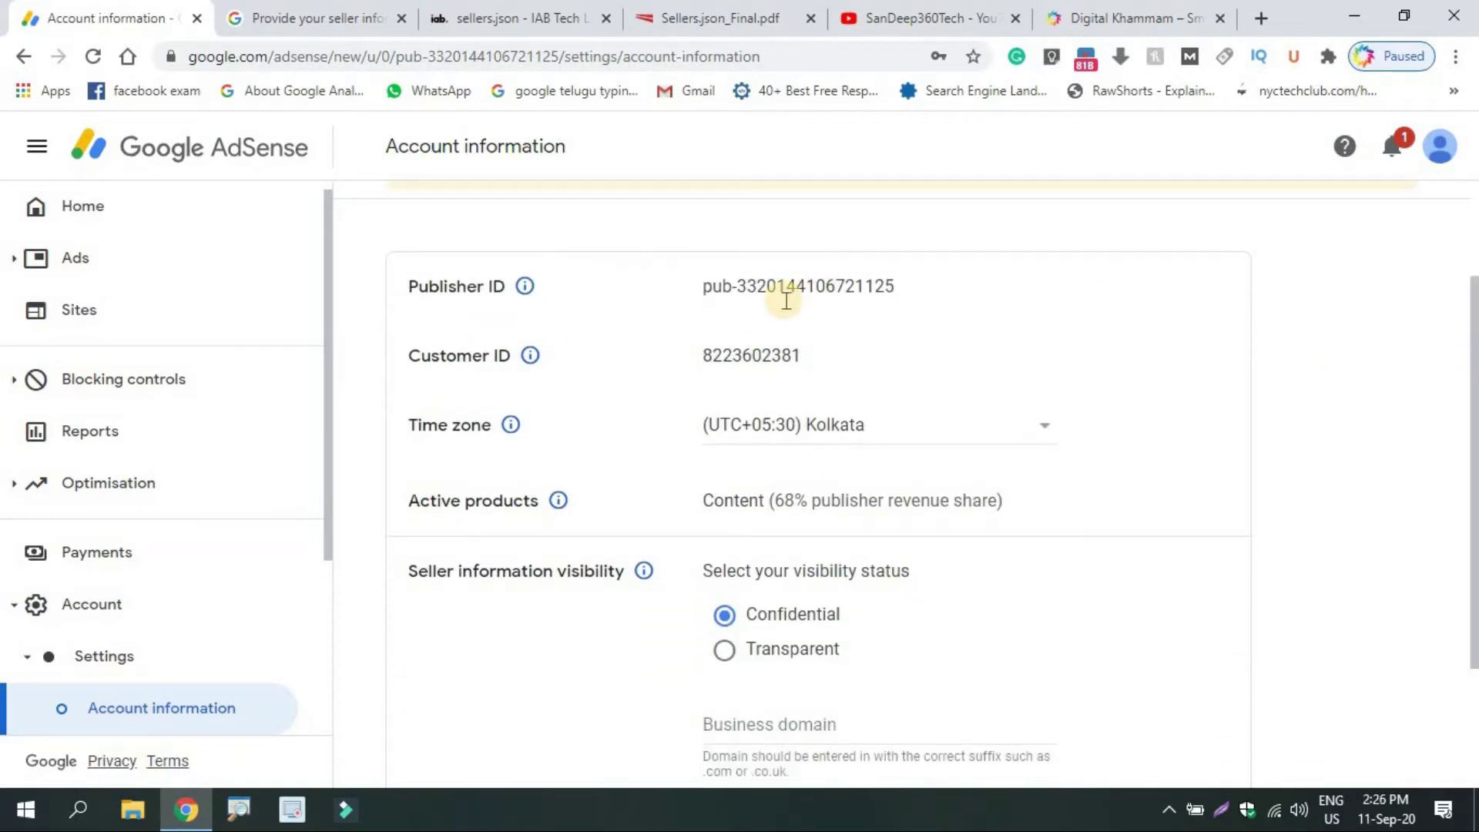
{"action": "left_click_drag", "start_coordinate": [1472, 485], "coordinate": [1473, 608]}
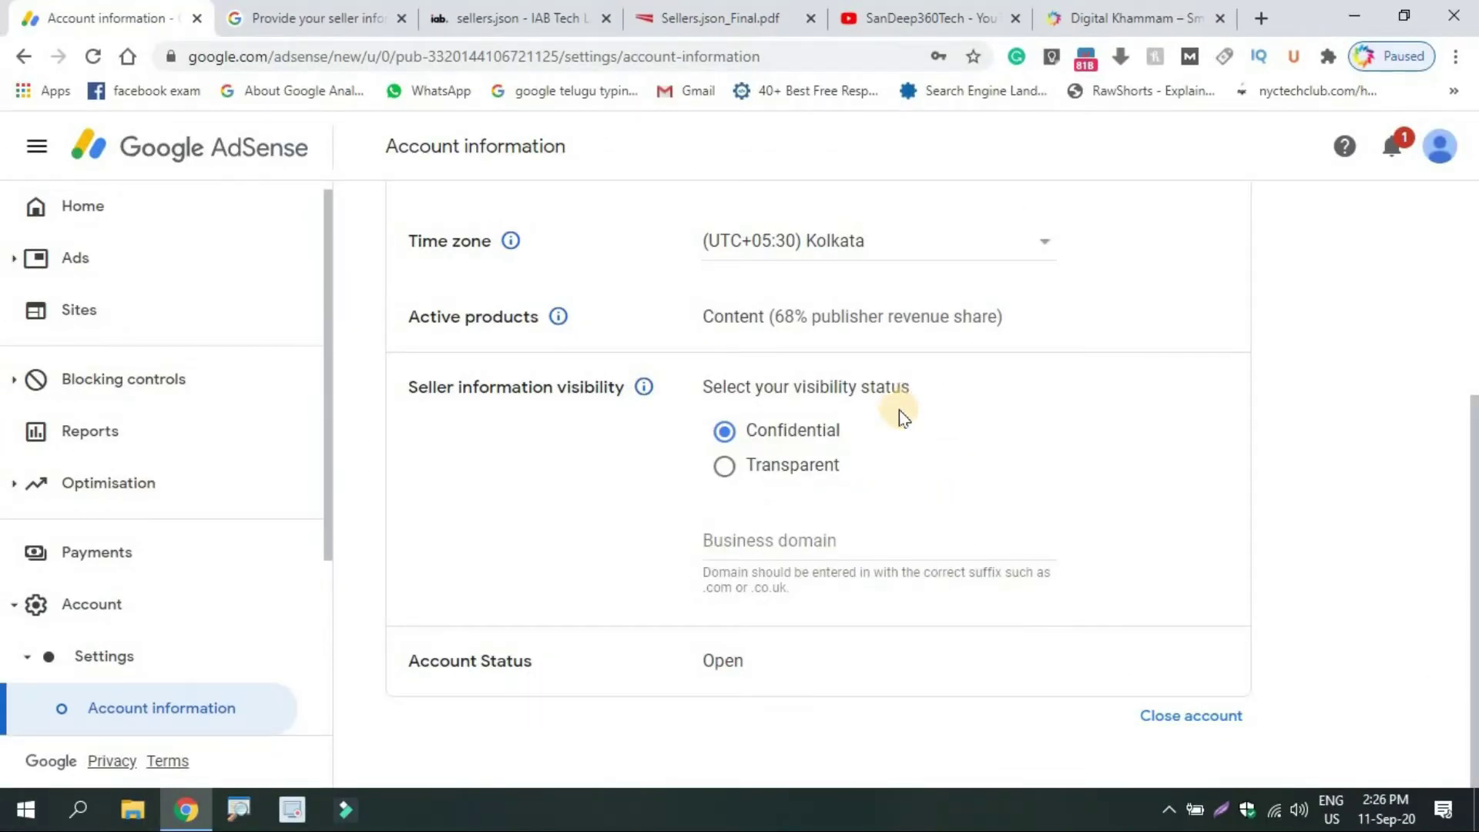
{"action": "left_click", "coordinate": [725, 465]}
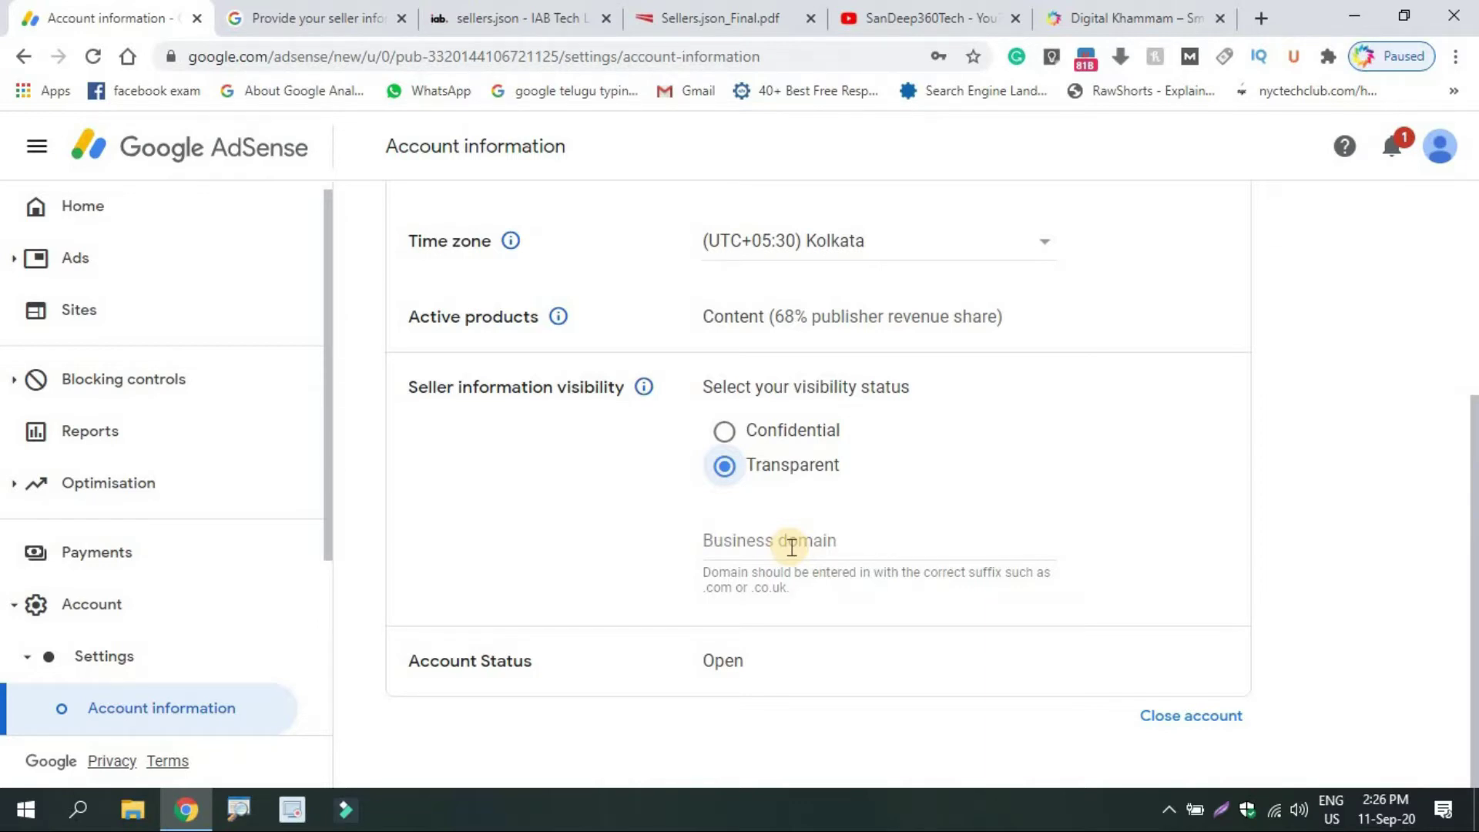
- Copy digitalkhammam.com from the Digital Khammam site tab and paste it into AdSense's Business domain field
{"action": "left_click", "coordinate": [1072, 3]}
{"action": "left_click", "coordinate": [531, 66]}
{"action": "key", "text": "ctrl+c"}
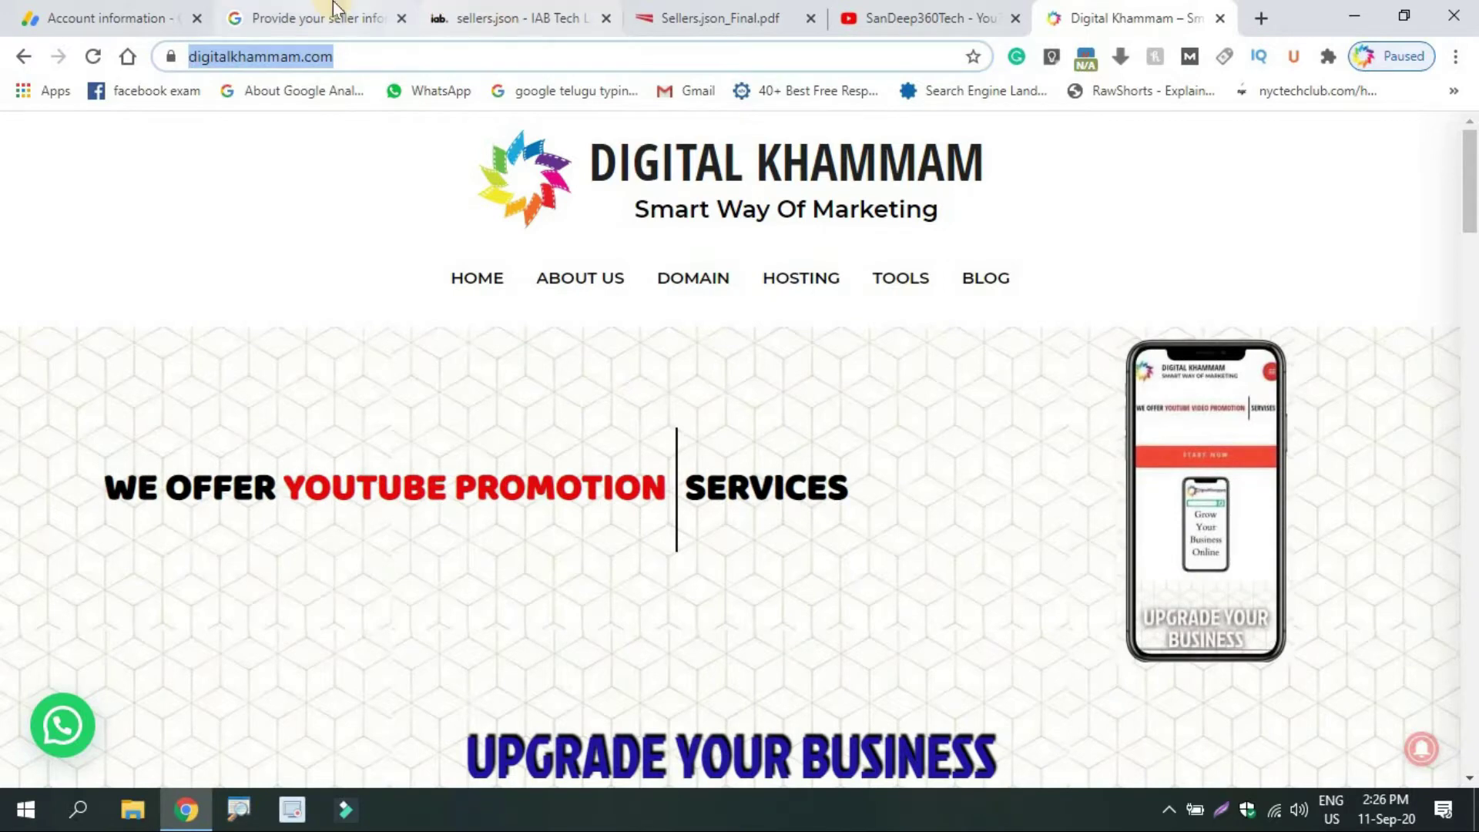
{"action": "left_click", "coordinate": [136, 19]}
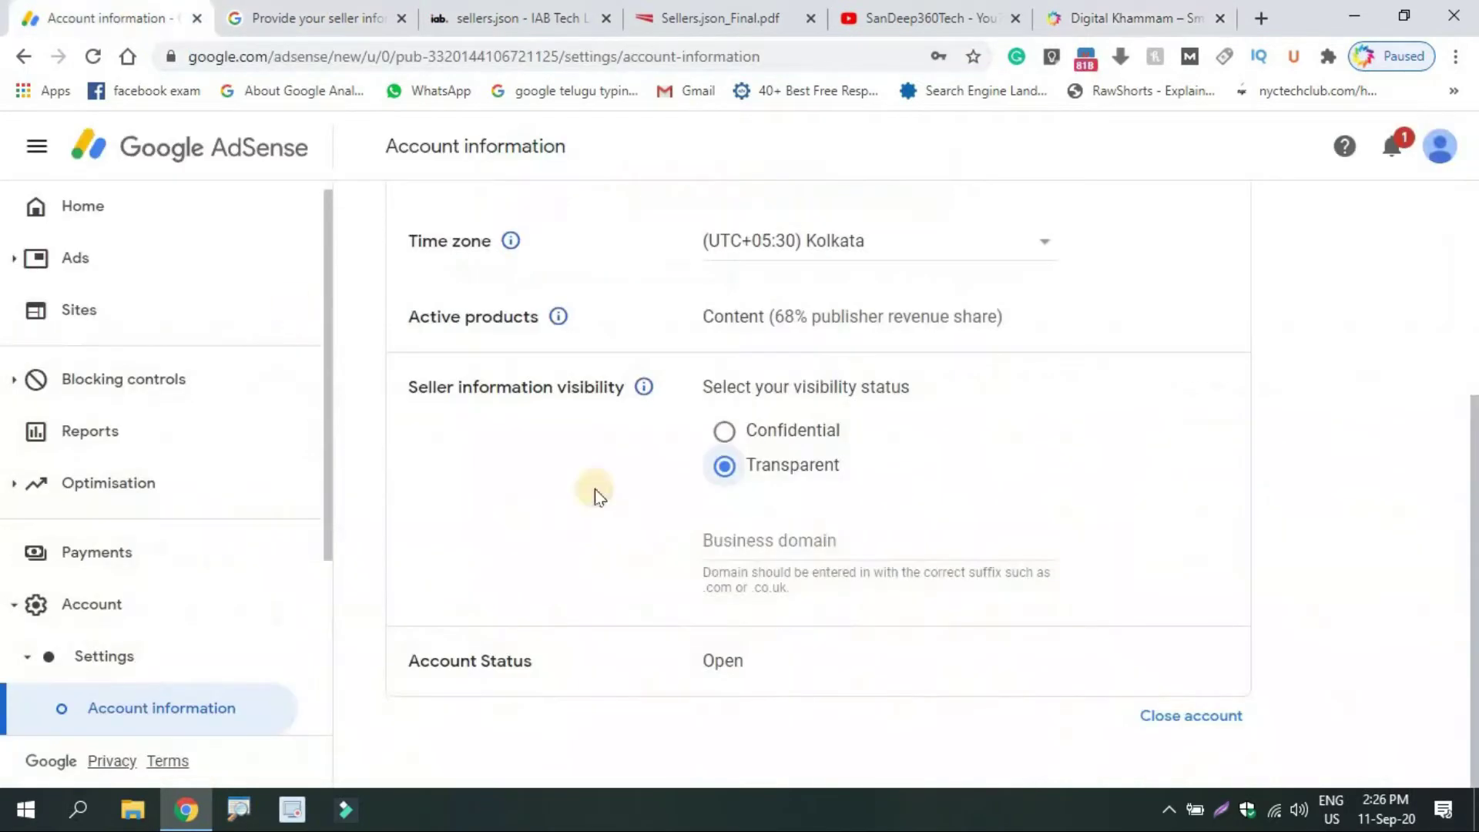
{"action": "left_click", "coordinate": [765, 537]}
{"action": "key", "text": "ctrl+v"}
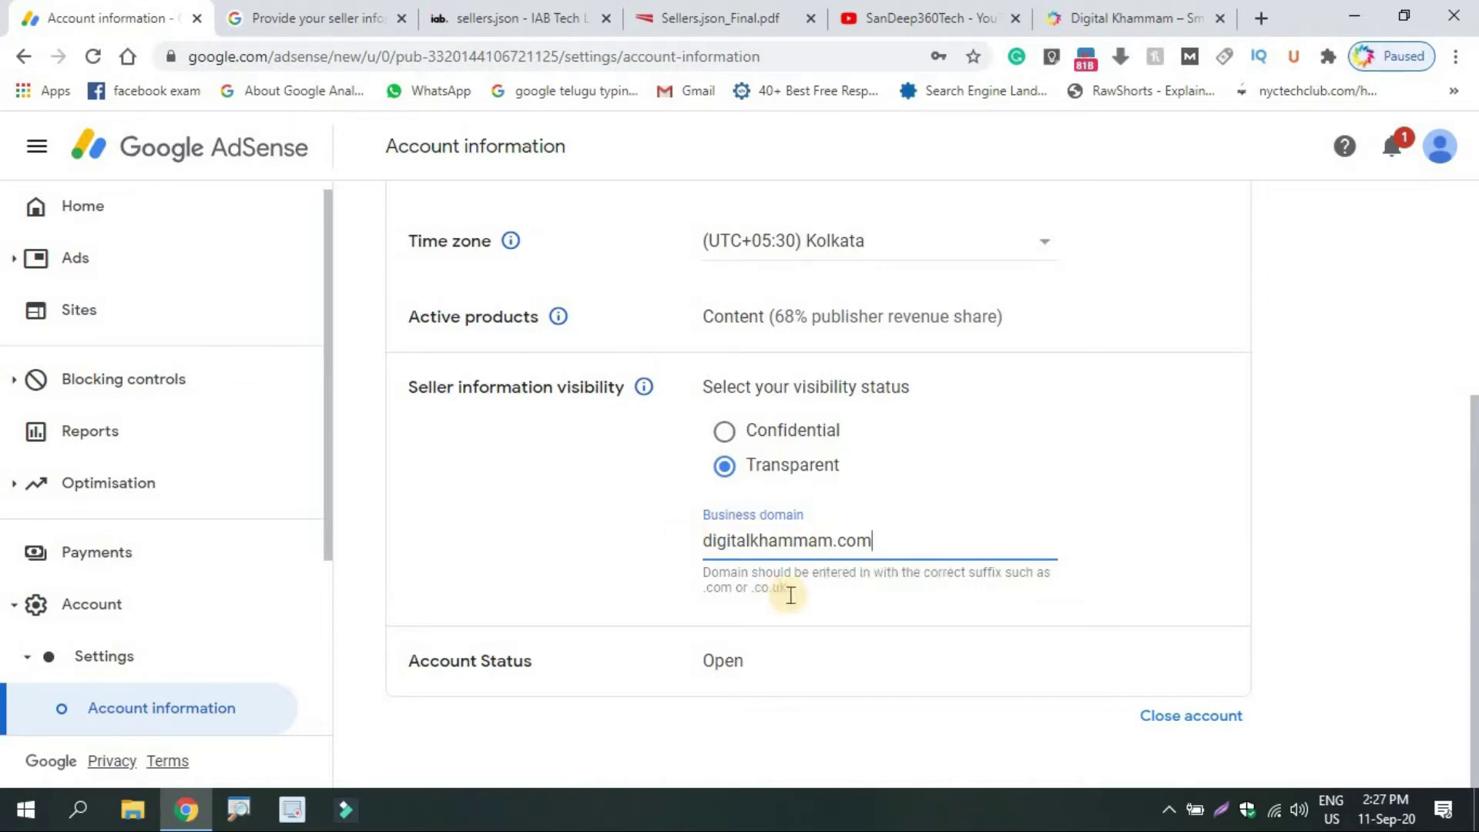
{"action": "left_click", "coordinate": [529, 494]}
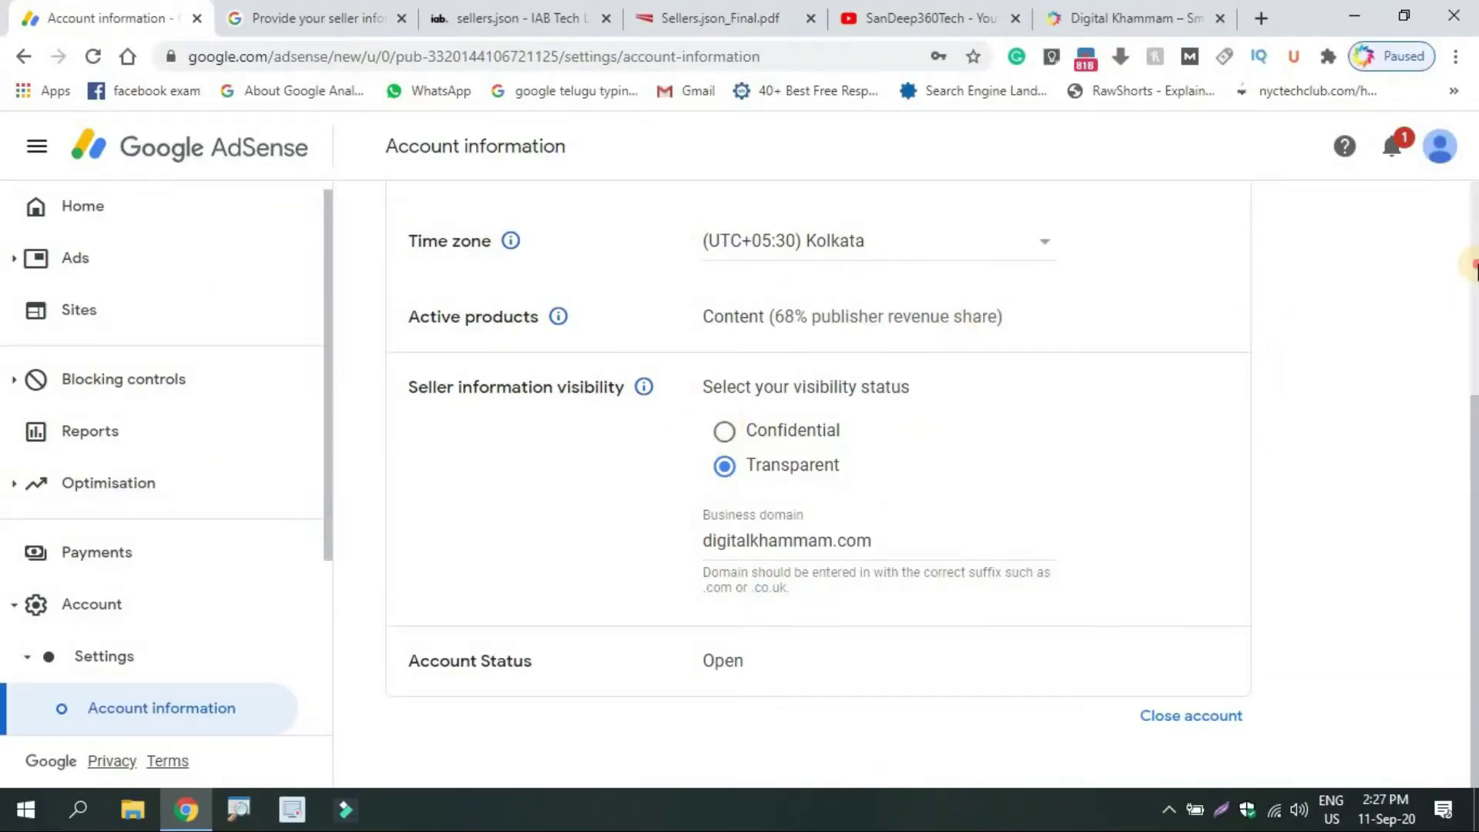
{"action": "scroll", "coordinate": [1473, 268], "scroll_direction": "up", "scroll_amount": 5}
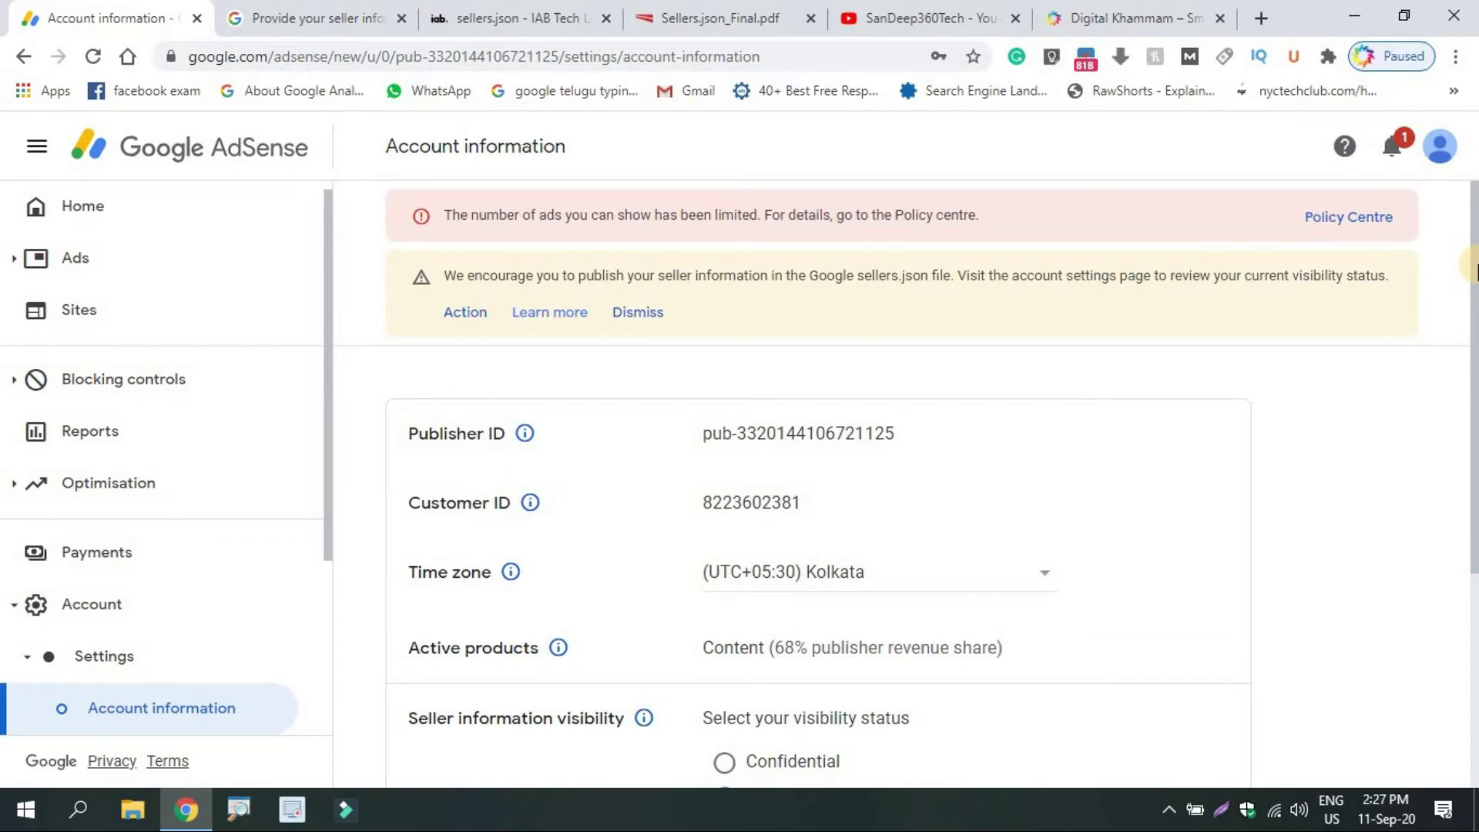
{"action": "scroll", "coordinate": [1459, 373], "scroll_direction": "down", "scroll_amount": 3}
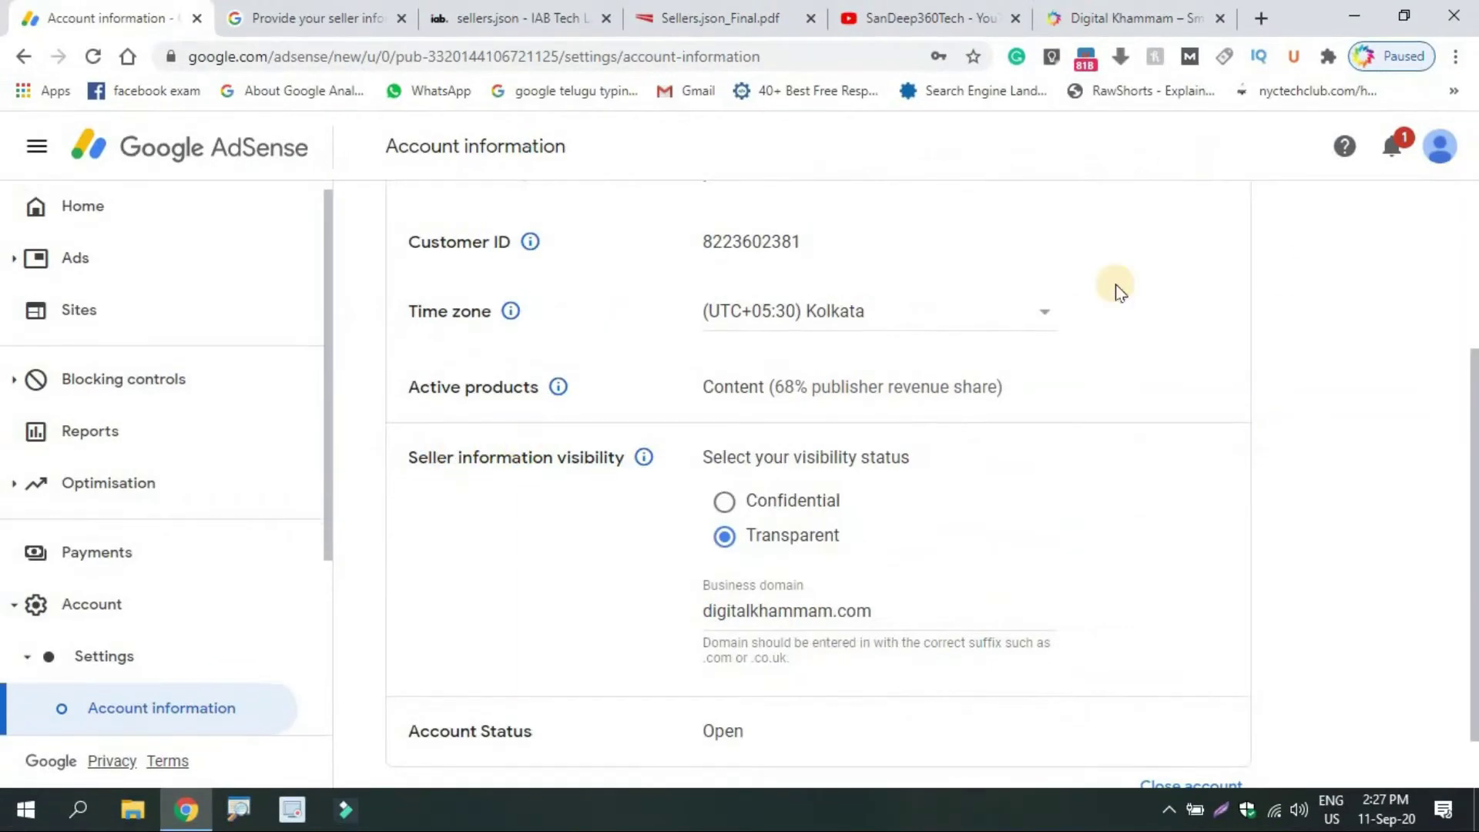
{"action": "scroll", "coordinate": [1476, 228], "scroll_direction": "up", "scroll_amount": 3}
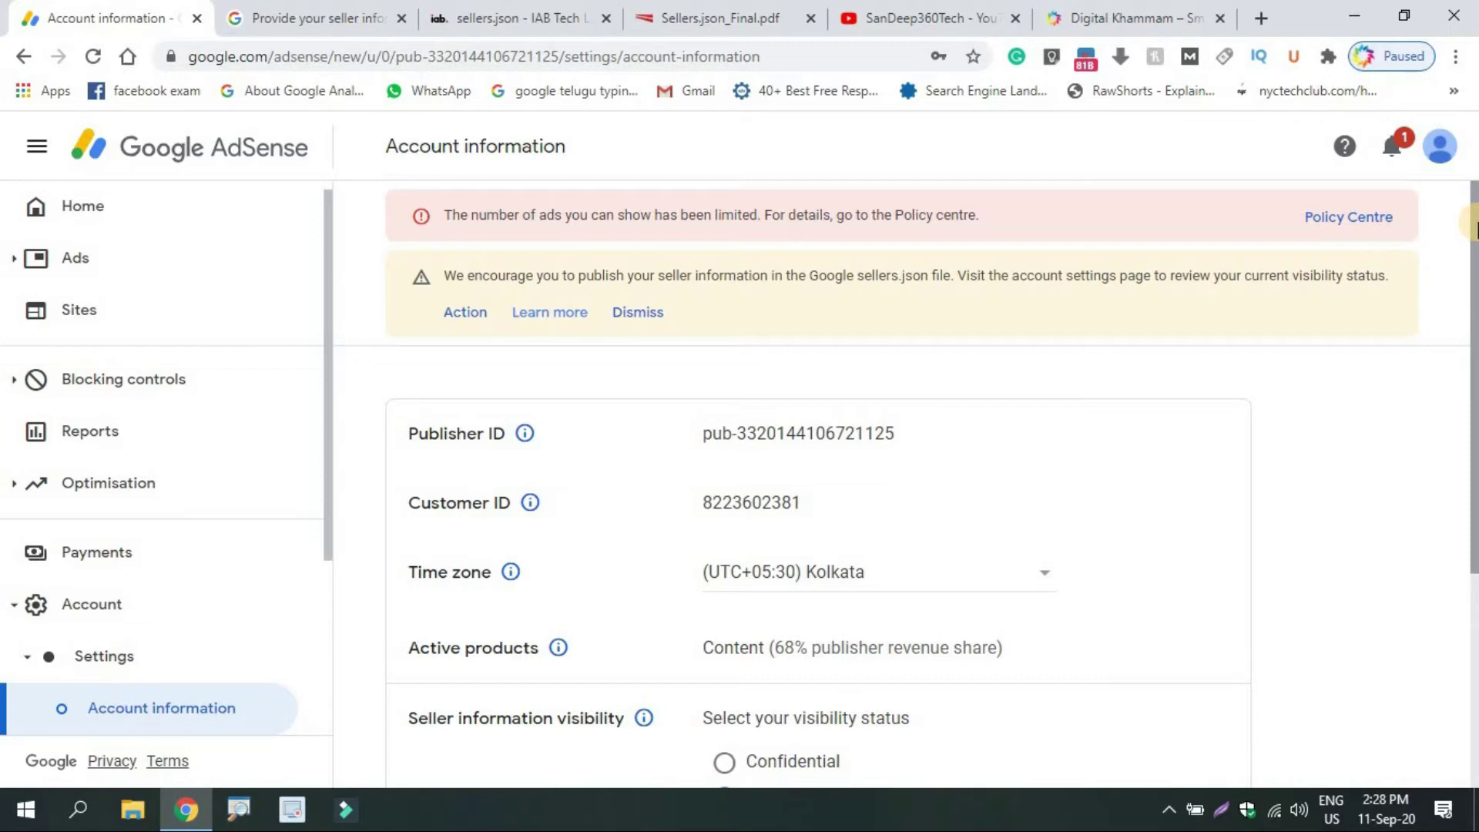
{"action": "left_click_drag", "start_coordinate": [1472, 223], "coordinate": [1471, 354]}
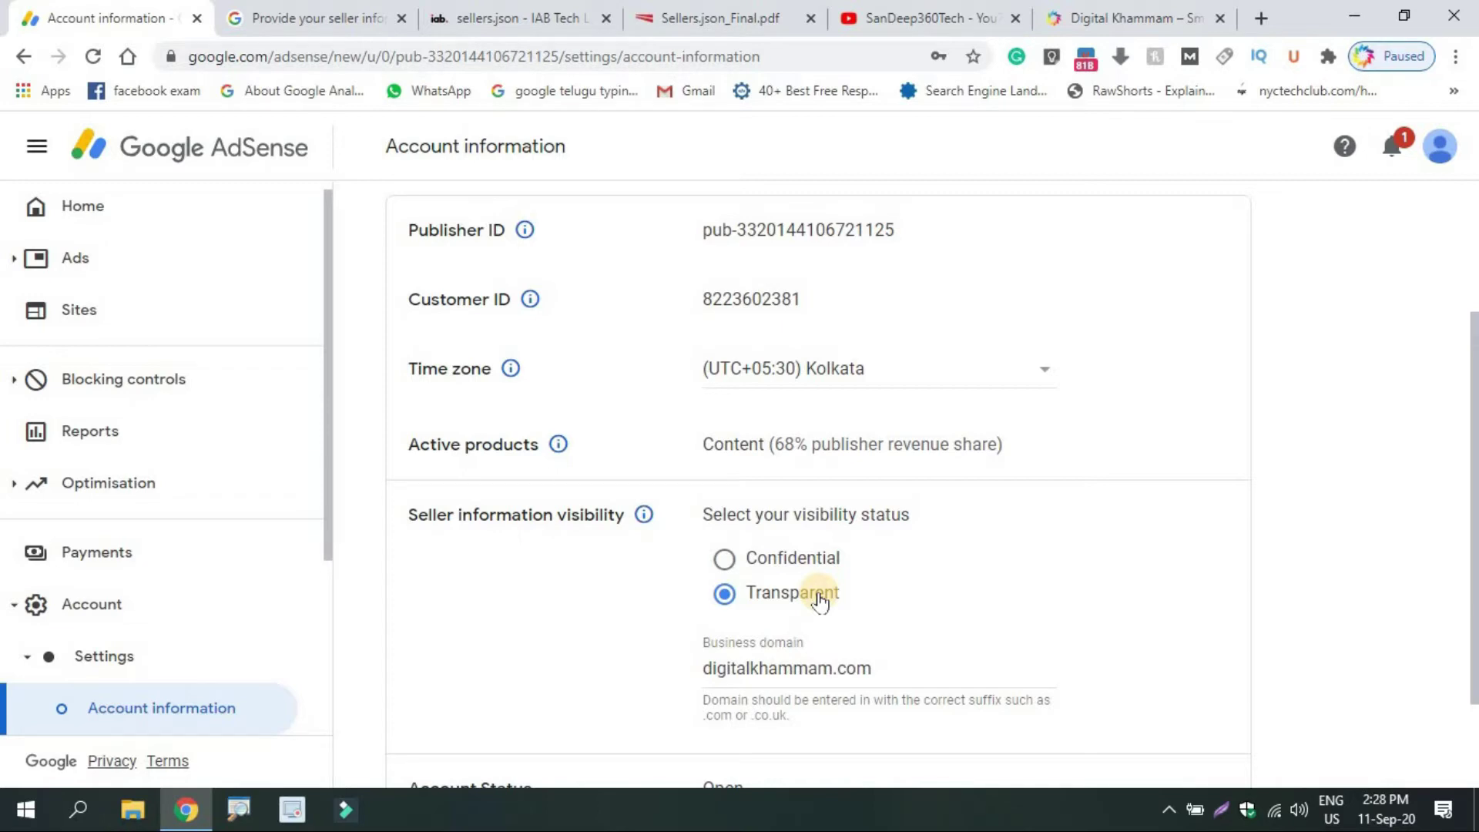
- Read the Sample File Contents pages of Sellers.json_Final.pdf, then go back to the IAB Tech Lab sellers.json page
{"action": "left_click", "coordinate": [651, 10]}
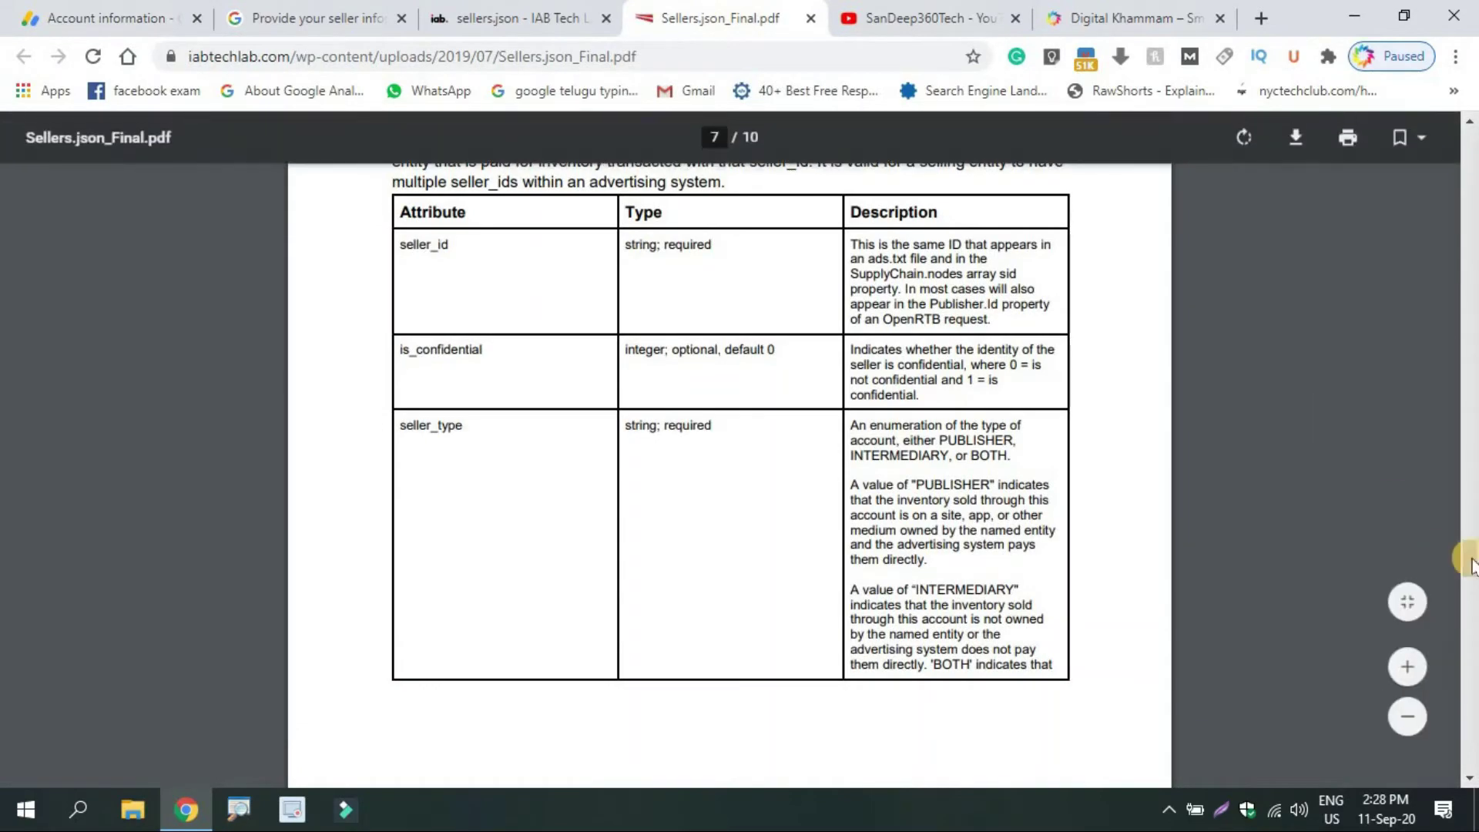
{"action": "left_click_drag", "start_coordinate": [1471, 568], "coordinate": [1450, 688]}
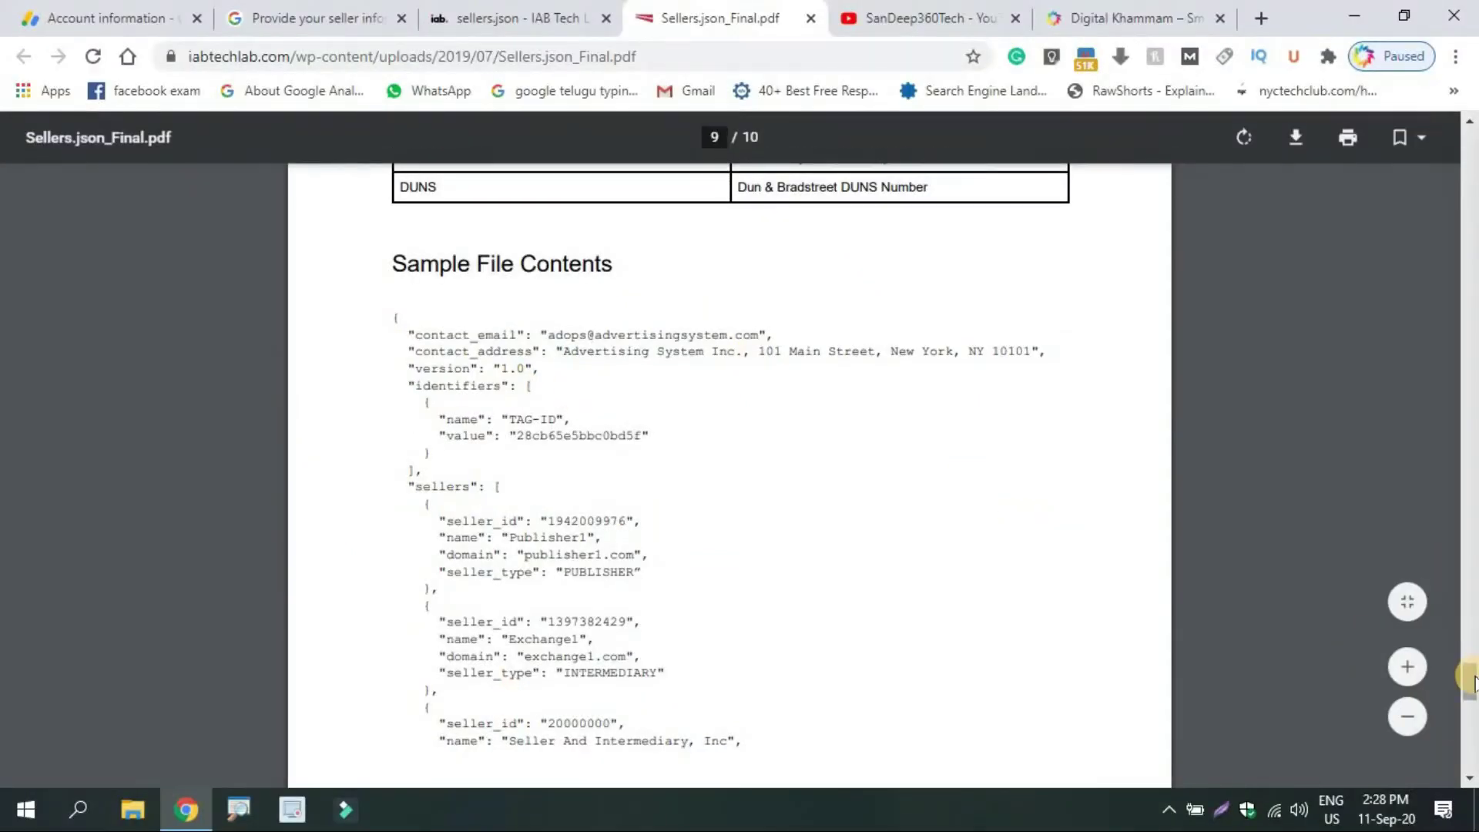
{"action": "scroll", "coordinate": [1471, 680], "scroll_direction": "down", "scroll_amount": 3}
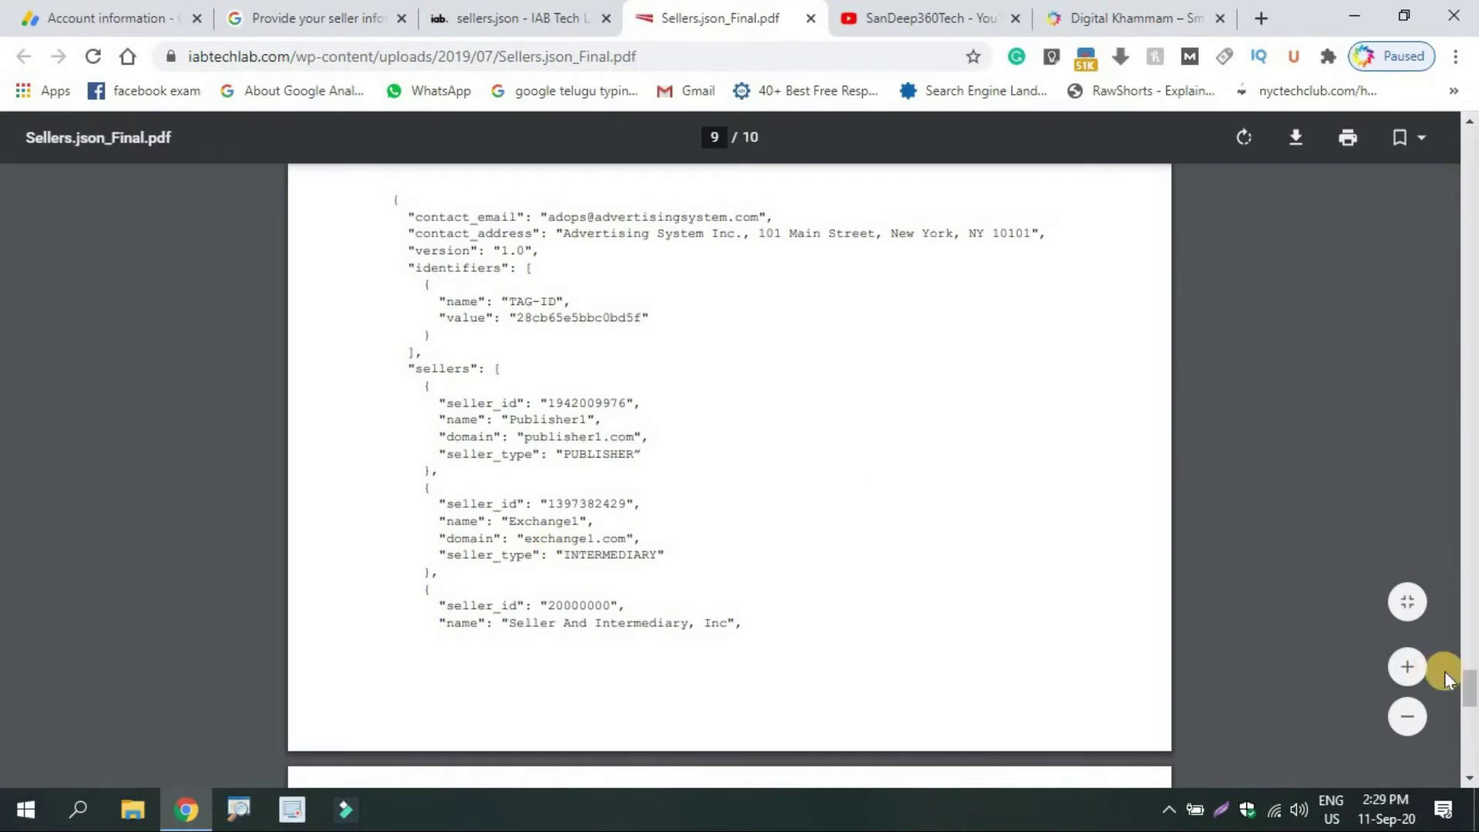
{"action": "left_click_drag", "start_coordinate": [1473, 696], "coordinate": [1473, 736]}
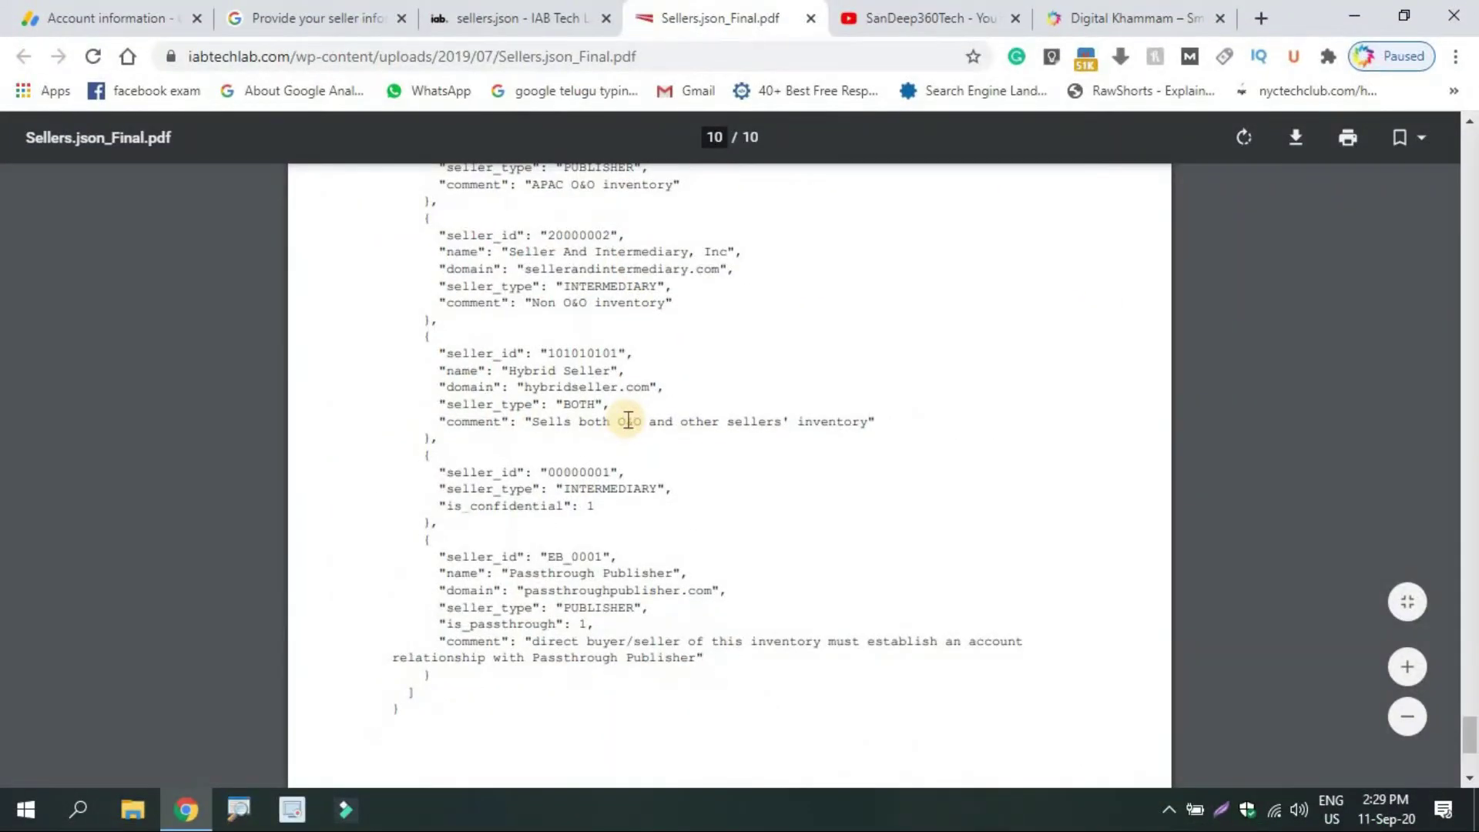
{"action": "left_click", "coordinate": [460, 9]}
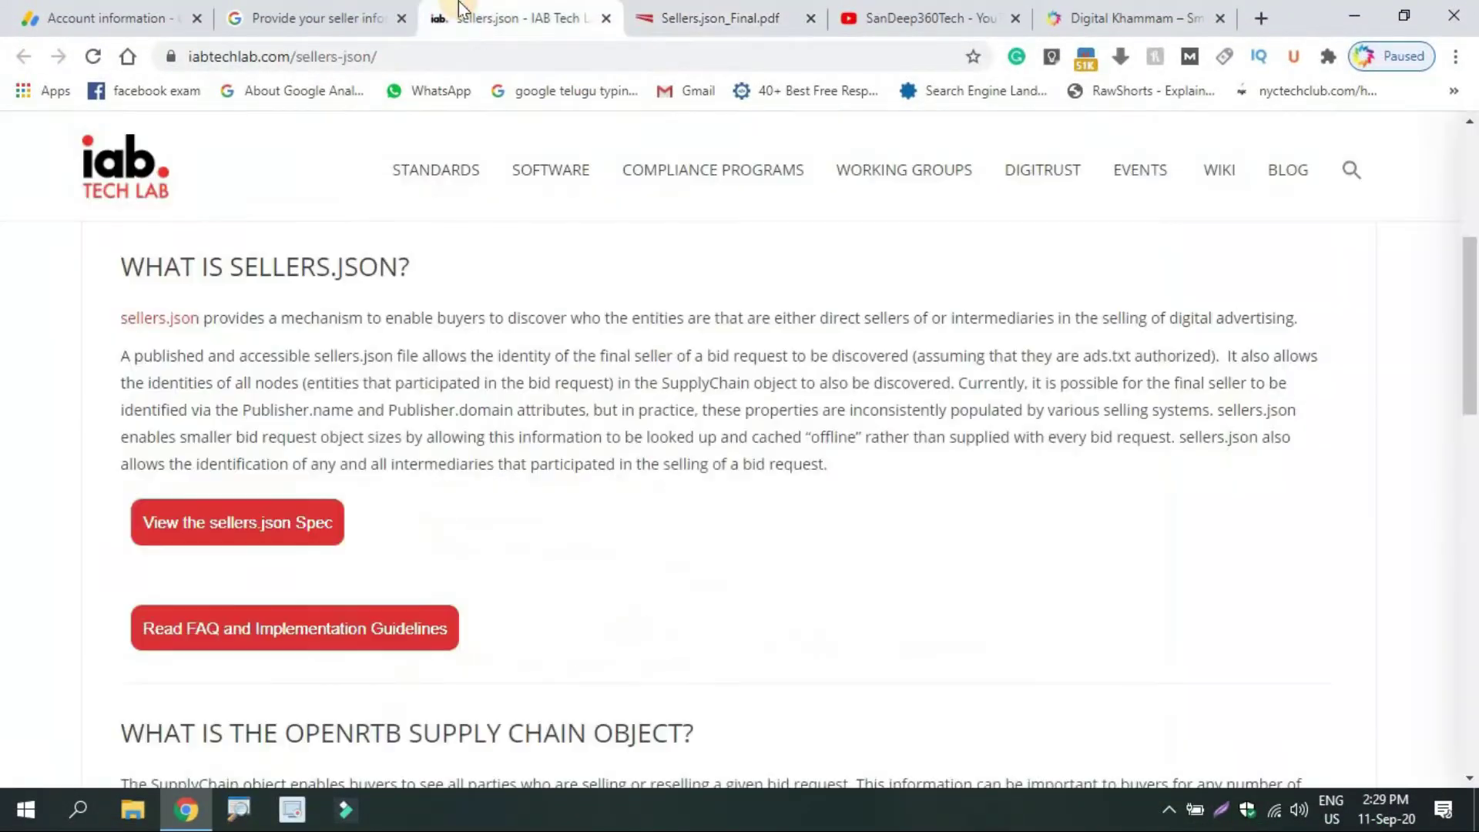
- Reopen AdSense Account information via the sellers.json notice and toggle visibility Confidential, then back to Transparent
{"action": "left_click", "coordinate": [110, 11]}
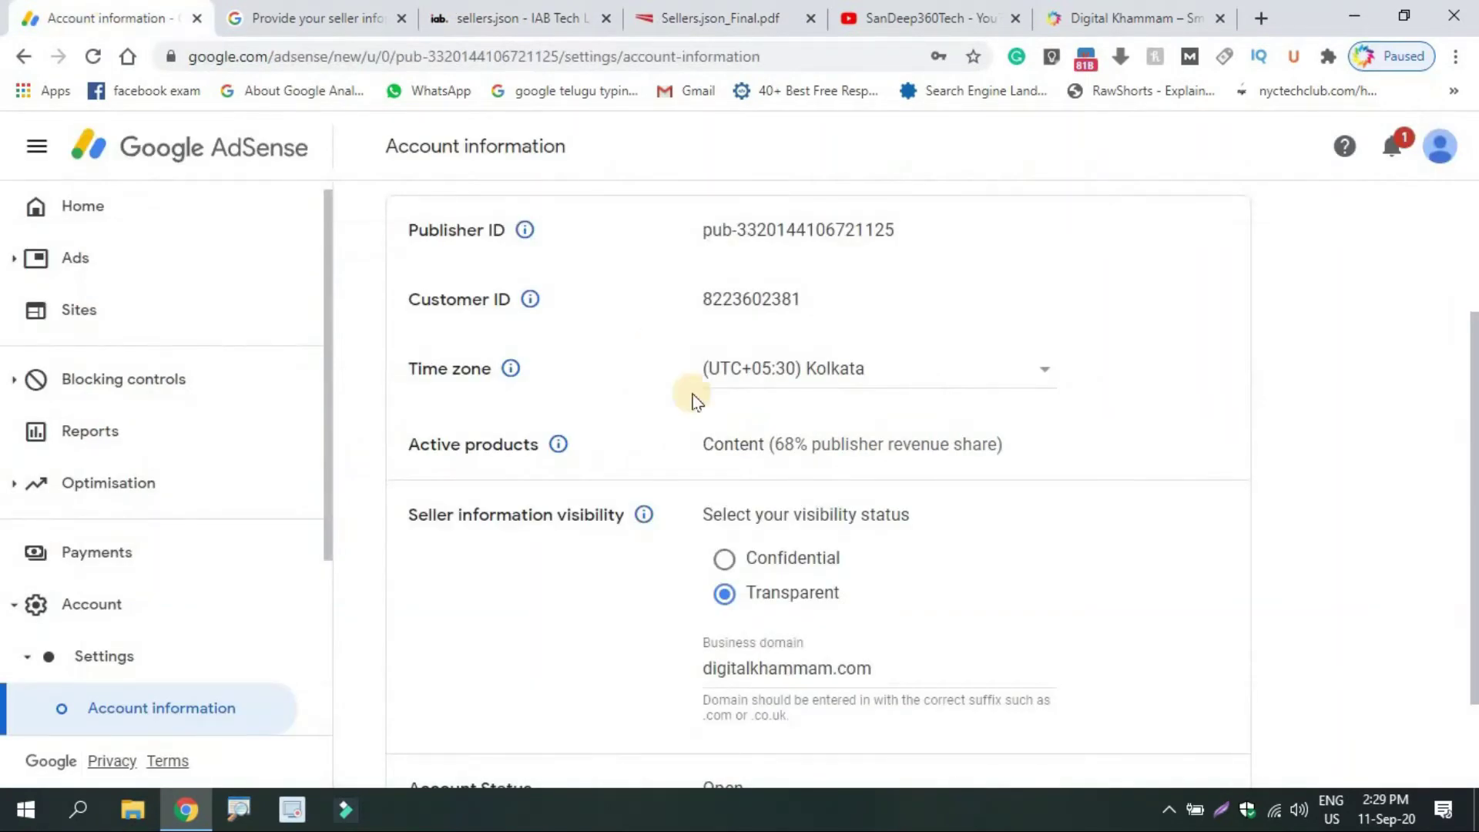
{"action": "left_click_drag", "start_coordinate": [1467, 446], "coordinate": [1466, 537]}
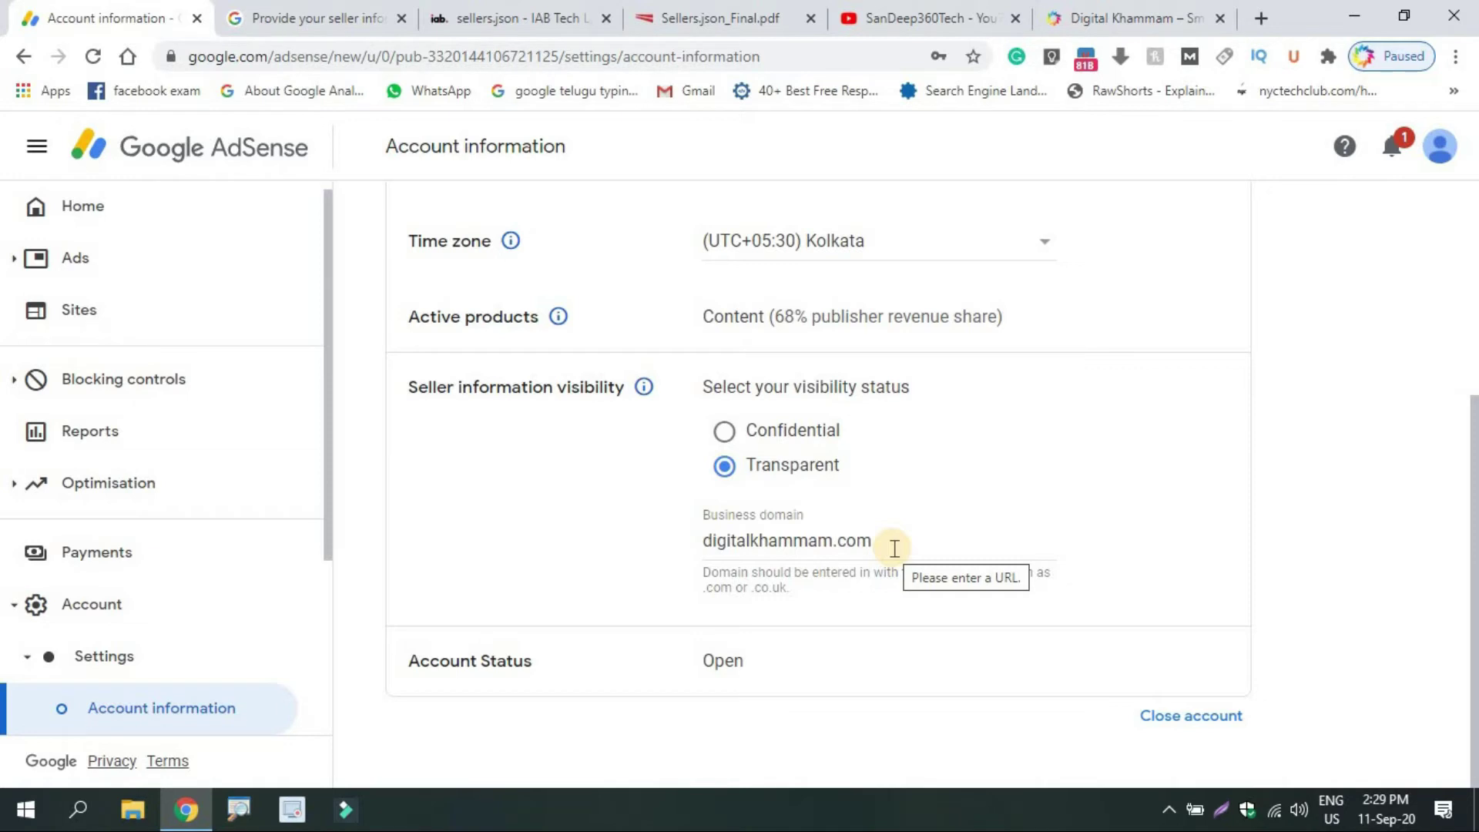
{"action": "left_click", "coordinate": [1469, 247]}
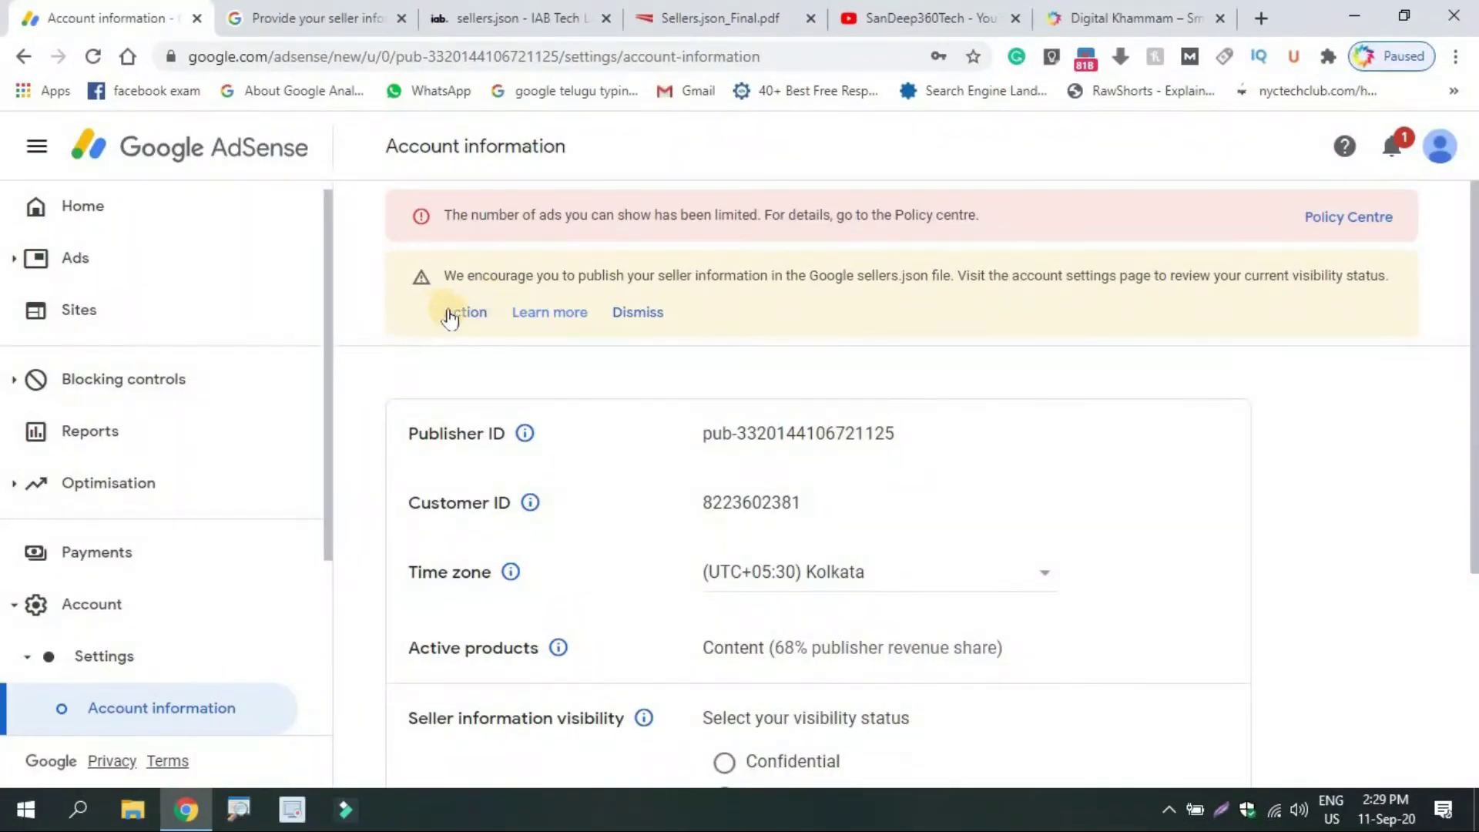
{"action": "left_click", "coordinate": [450, 316]}
{"action": "left_click_drag", "start_coordinate": [1471, 316], "coordinate": [1472, 497]}
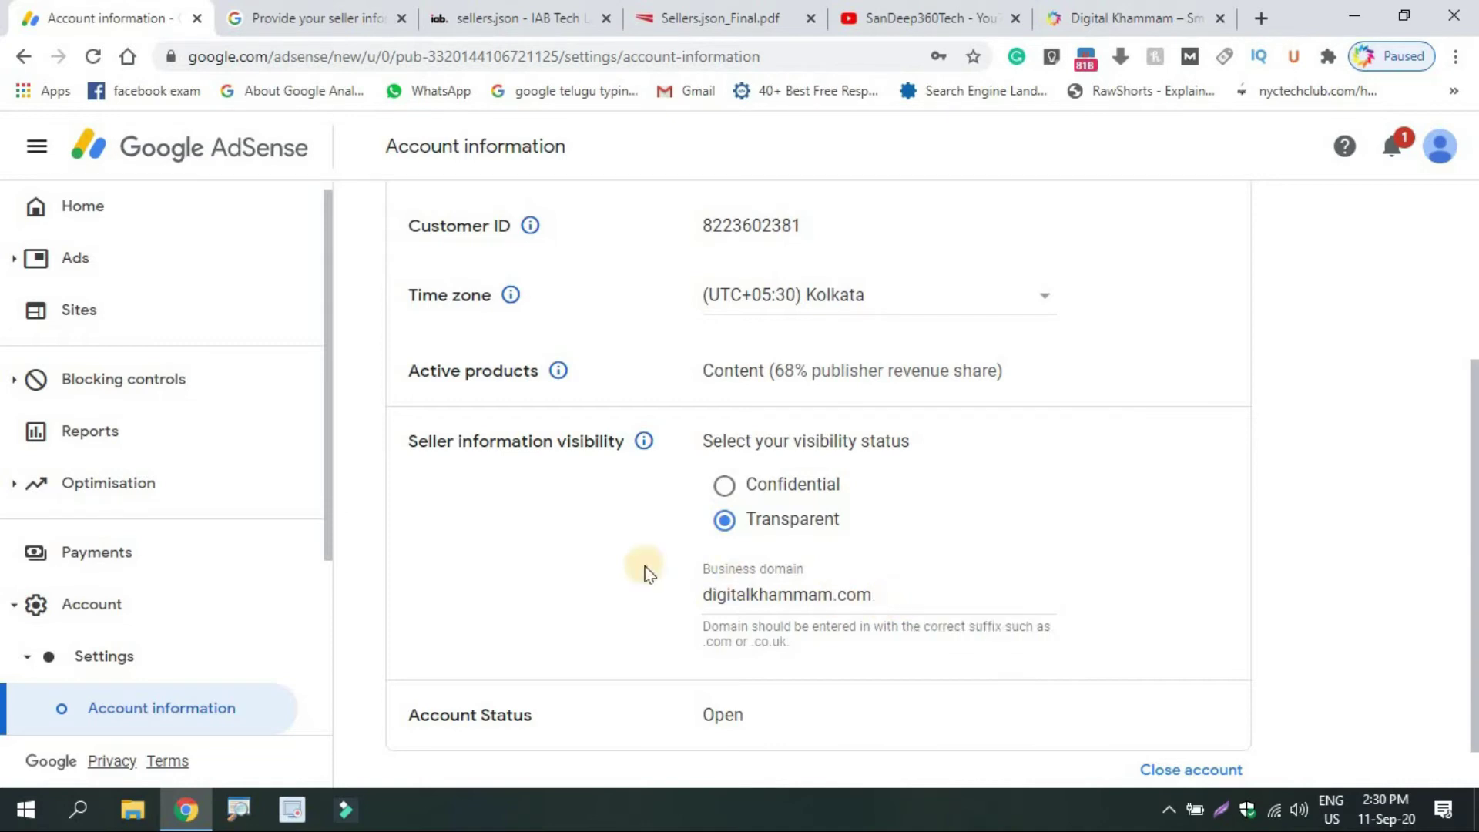
{"action": "left_click", "coordinate": [725, 487]}
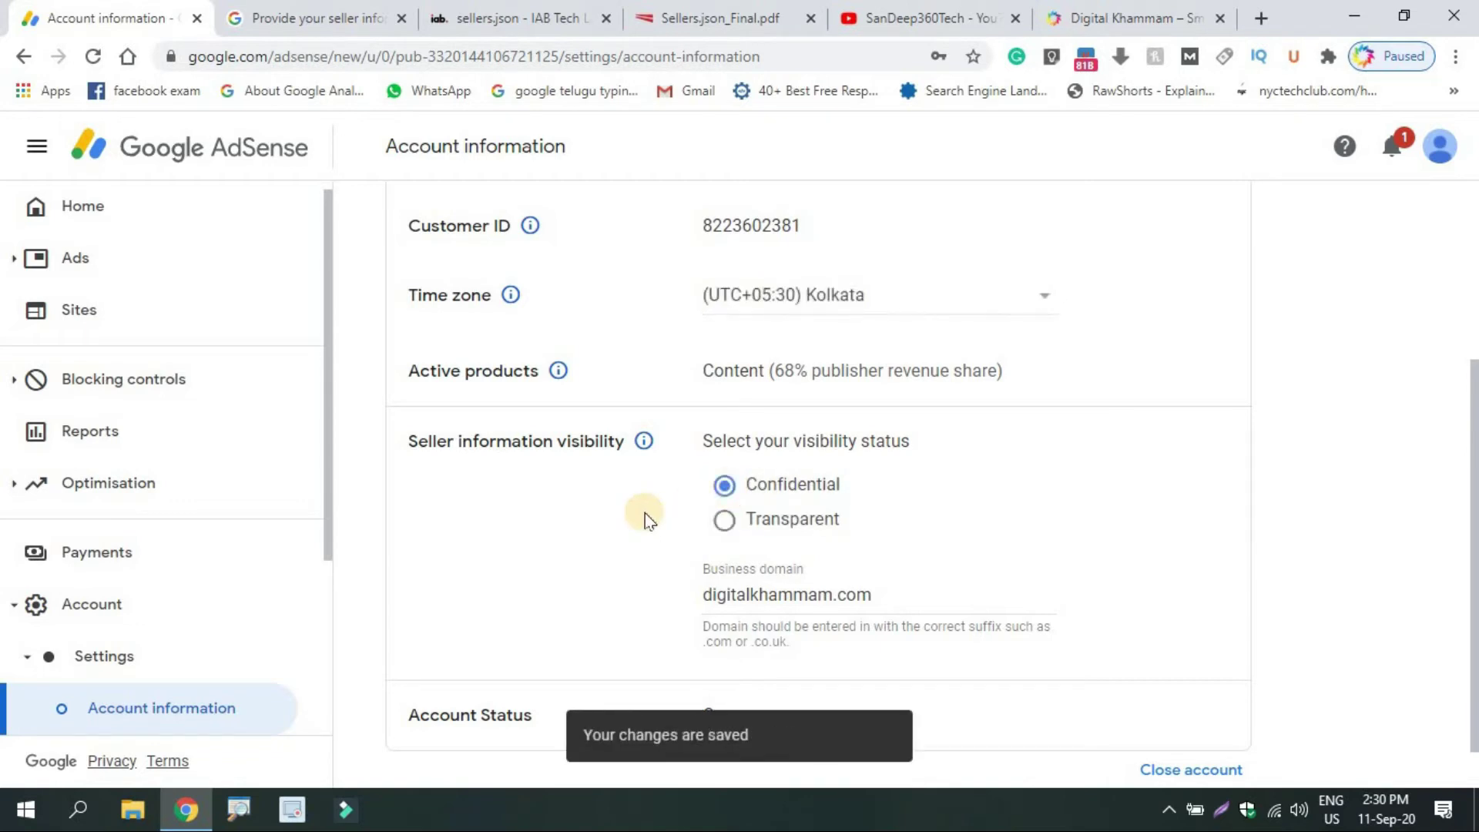
{"action": "left_click", "coordinate": [724, 520]}
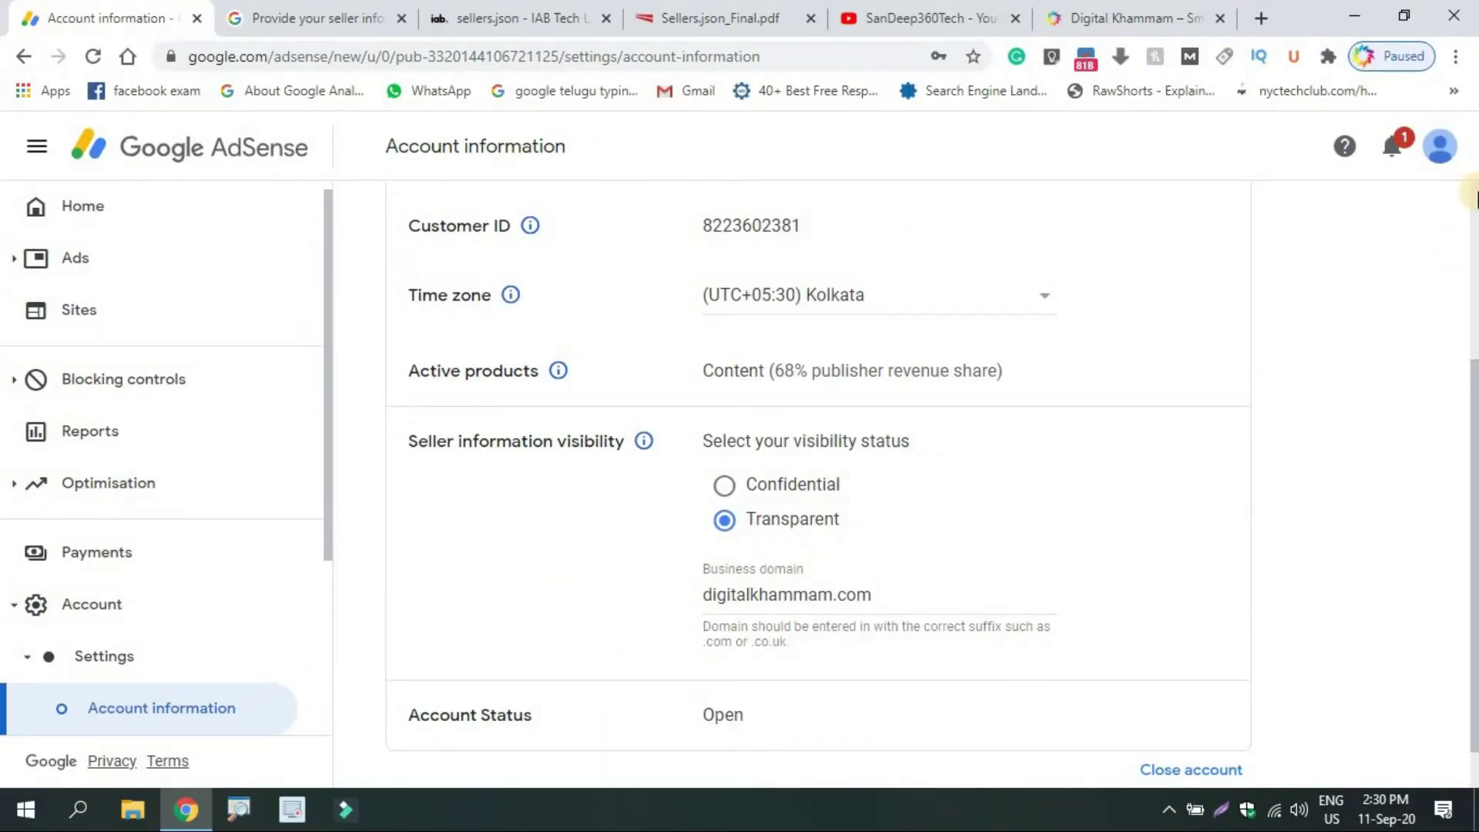
{"action": "scroll", "coordinate": [1035, 288], "scroll_direction": "up", "scroll_amount": 4}
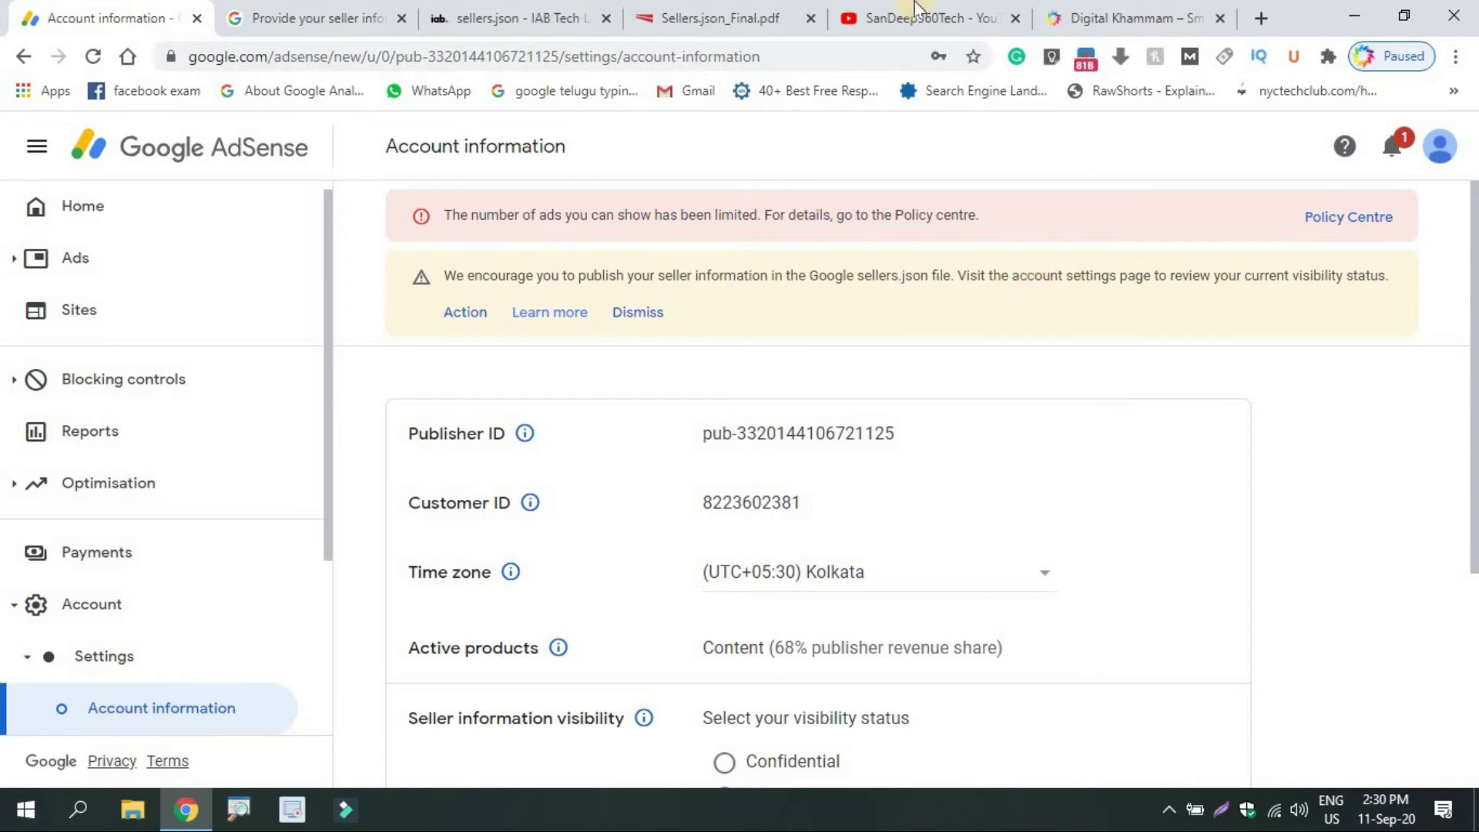
- Scroll through the SanDeep360Tech YouTube channel's playlists, then show its uploaded Videos list
{"action": "left_click", "coordinate": [884, 9]}
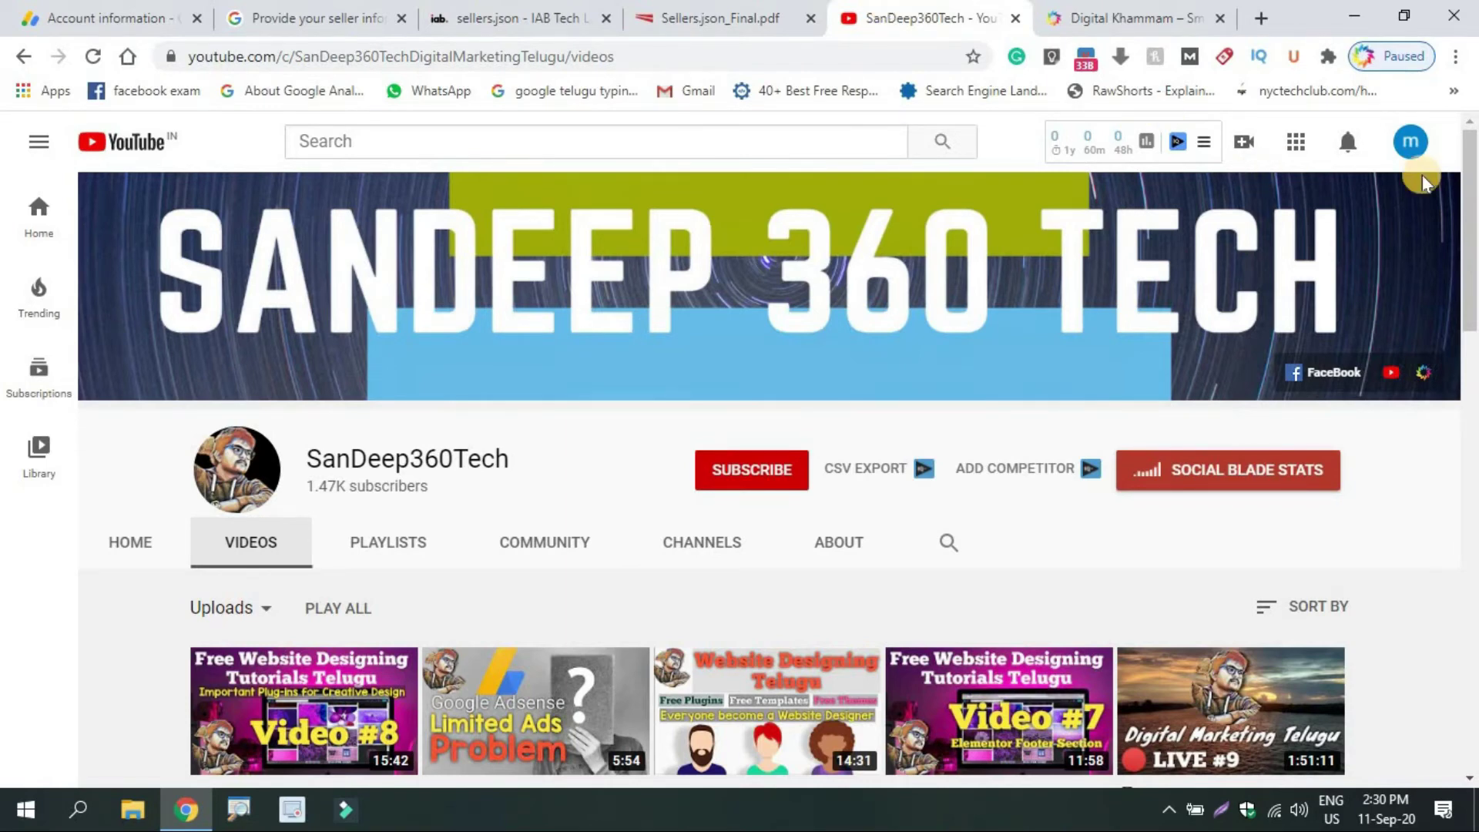
{"action": "left_click_drag", "start_coordinate": [1472, 222], "coordinate": [1472, 281]}
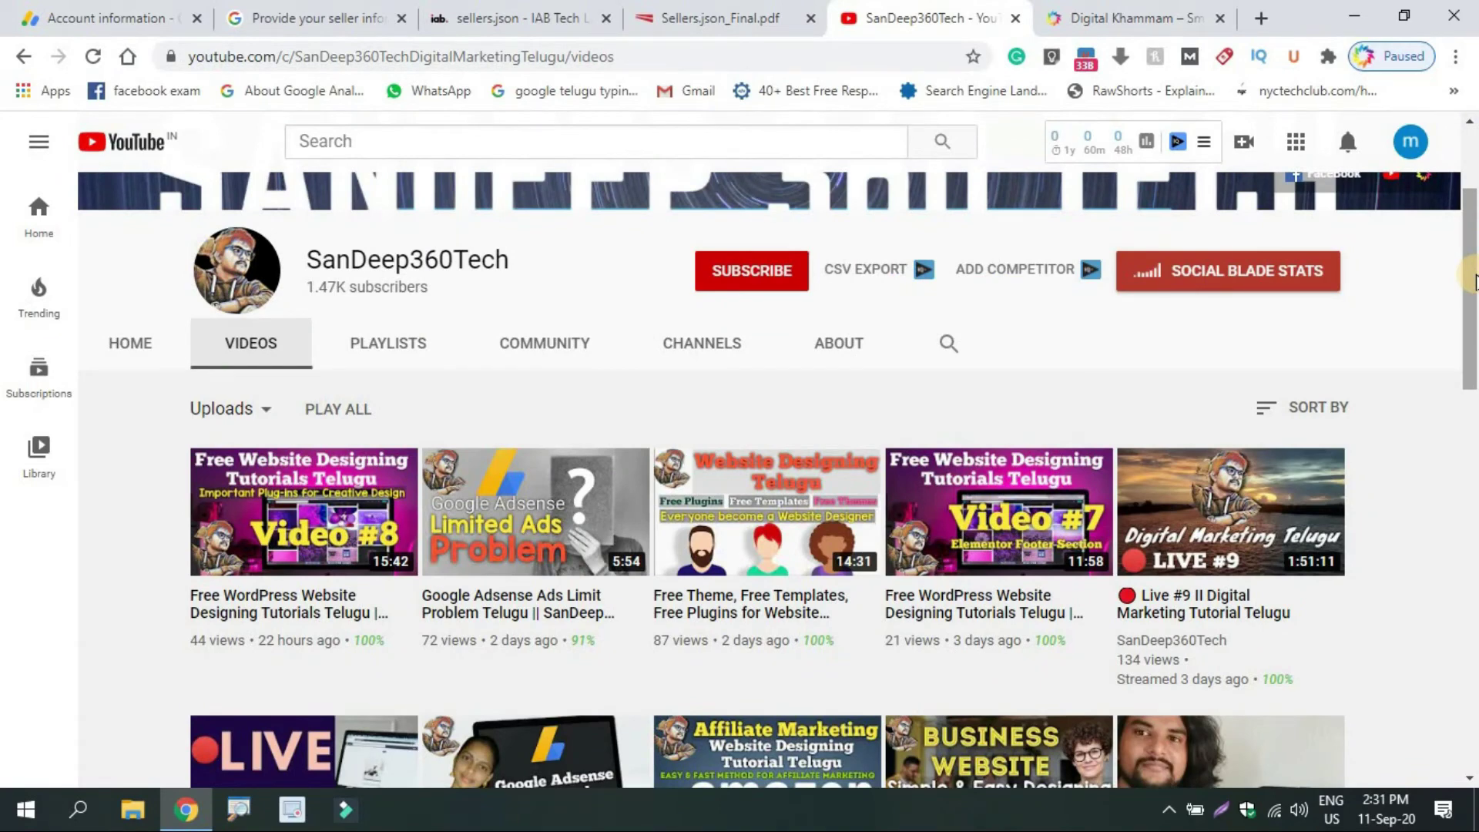
{"action": "left_click", "coordinate": [388, 343]}
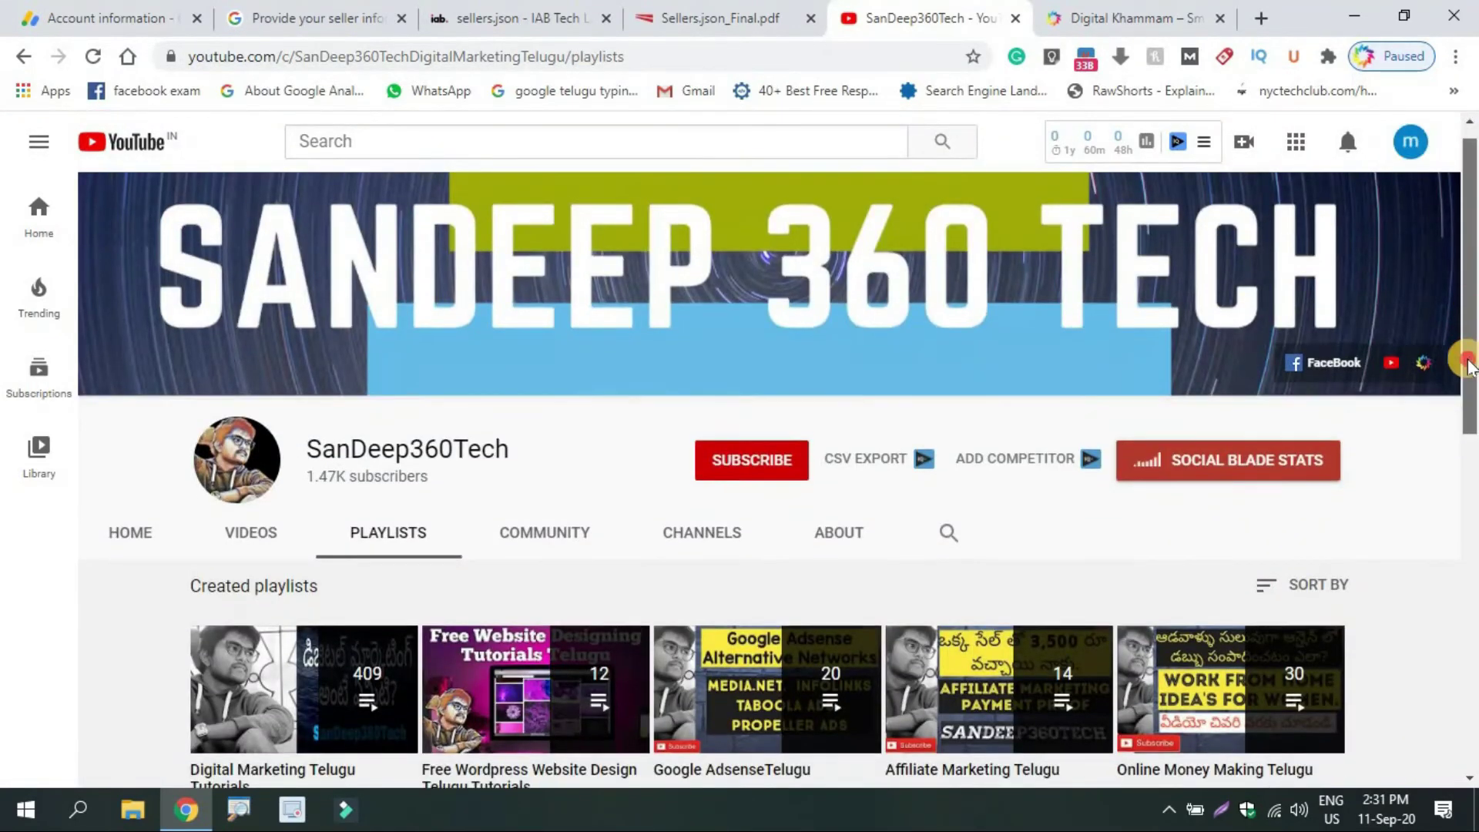
{"action": "left_click_drag", "start_coordinate": [1472, 347], "coordinate": [1472, 458]}
{"action": "scroll", "coordinate": [1475, 462], "scroll_direction": "down", "scroll_amount": 1}
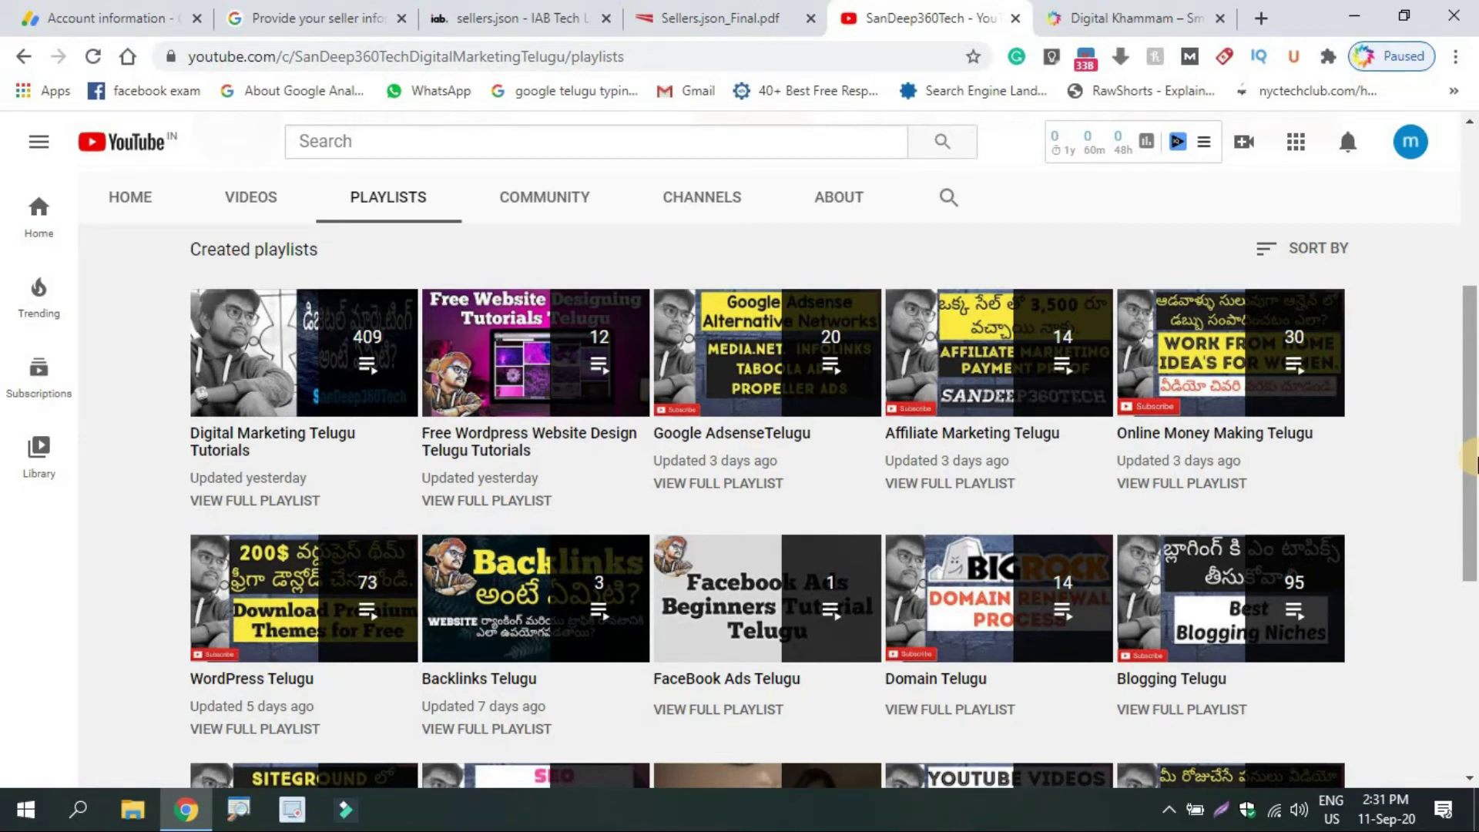
{"action": "left_click_drag", "start_coordinate": [1475, 462], "coordinate": [1474, 562]}
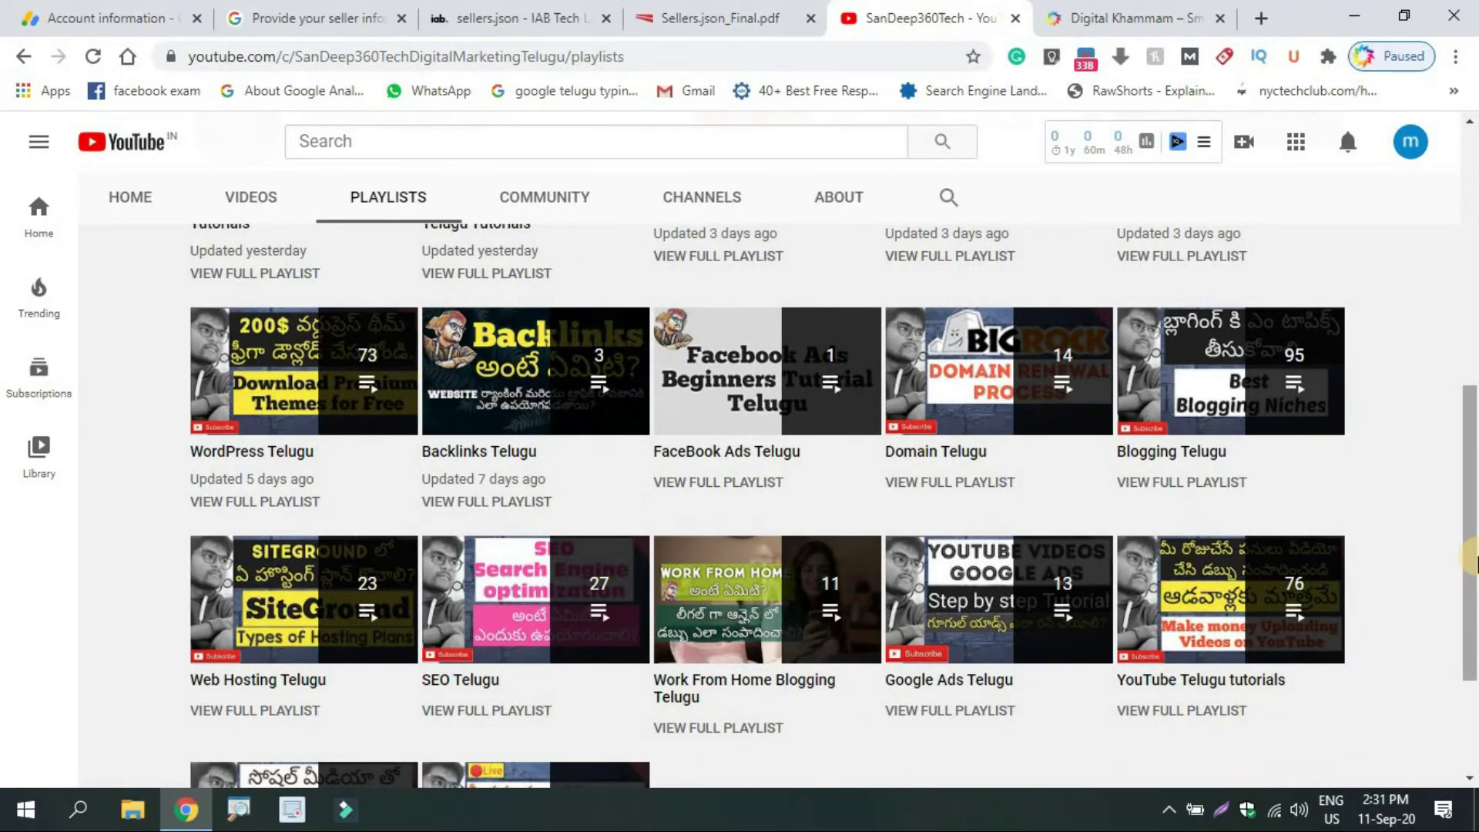
{"action": "scroll", "coordinate": [1458, 385], "scroll_direction": "up", "scroll_amount": 5}
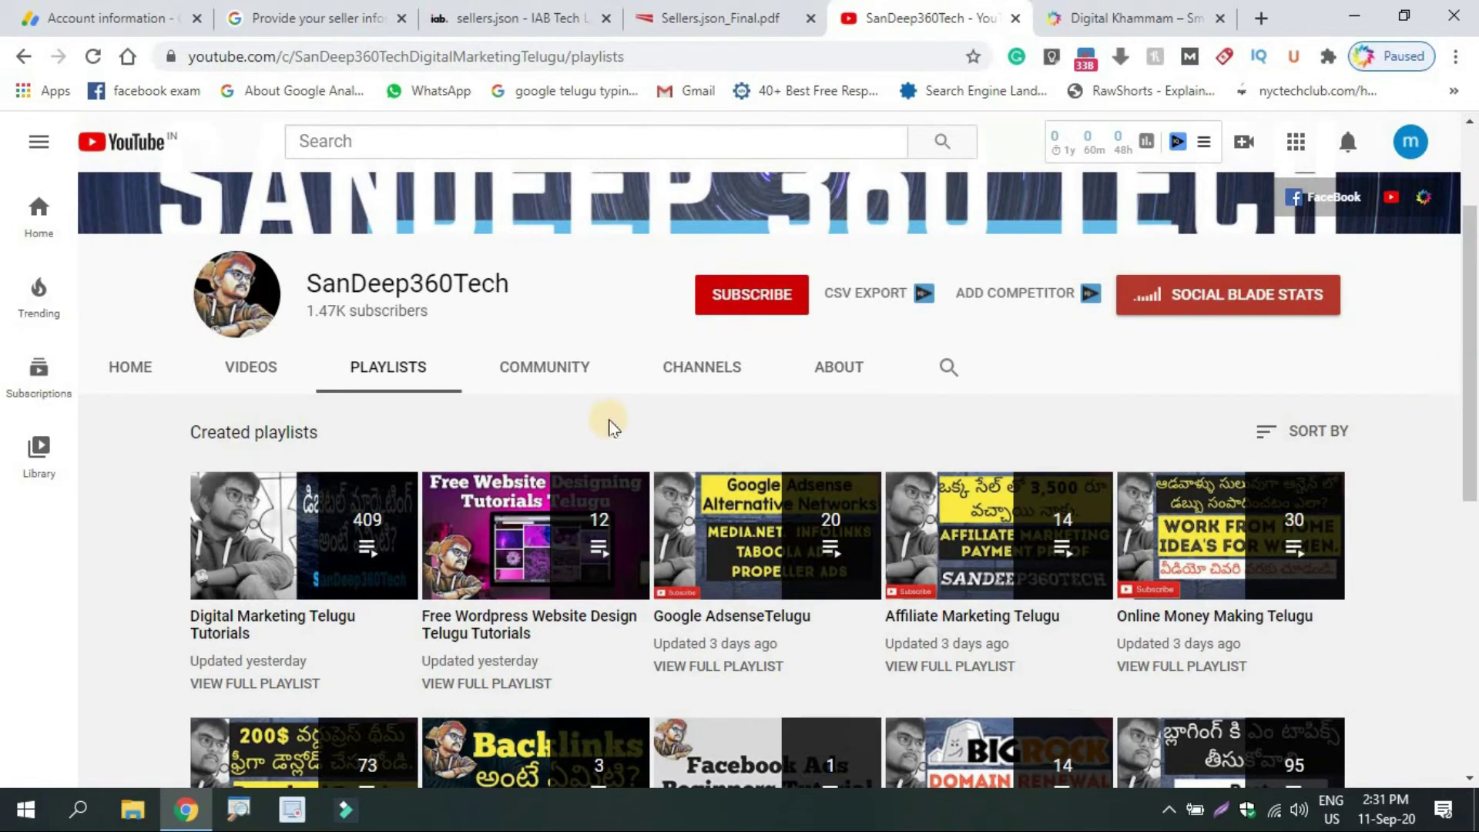
{"action": "left_click", "coordinate": [250, 373]}
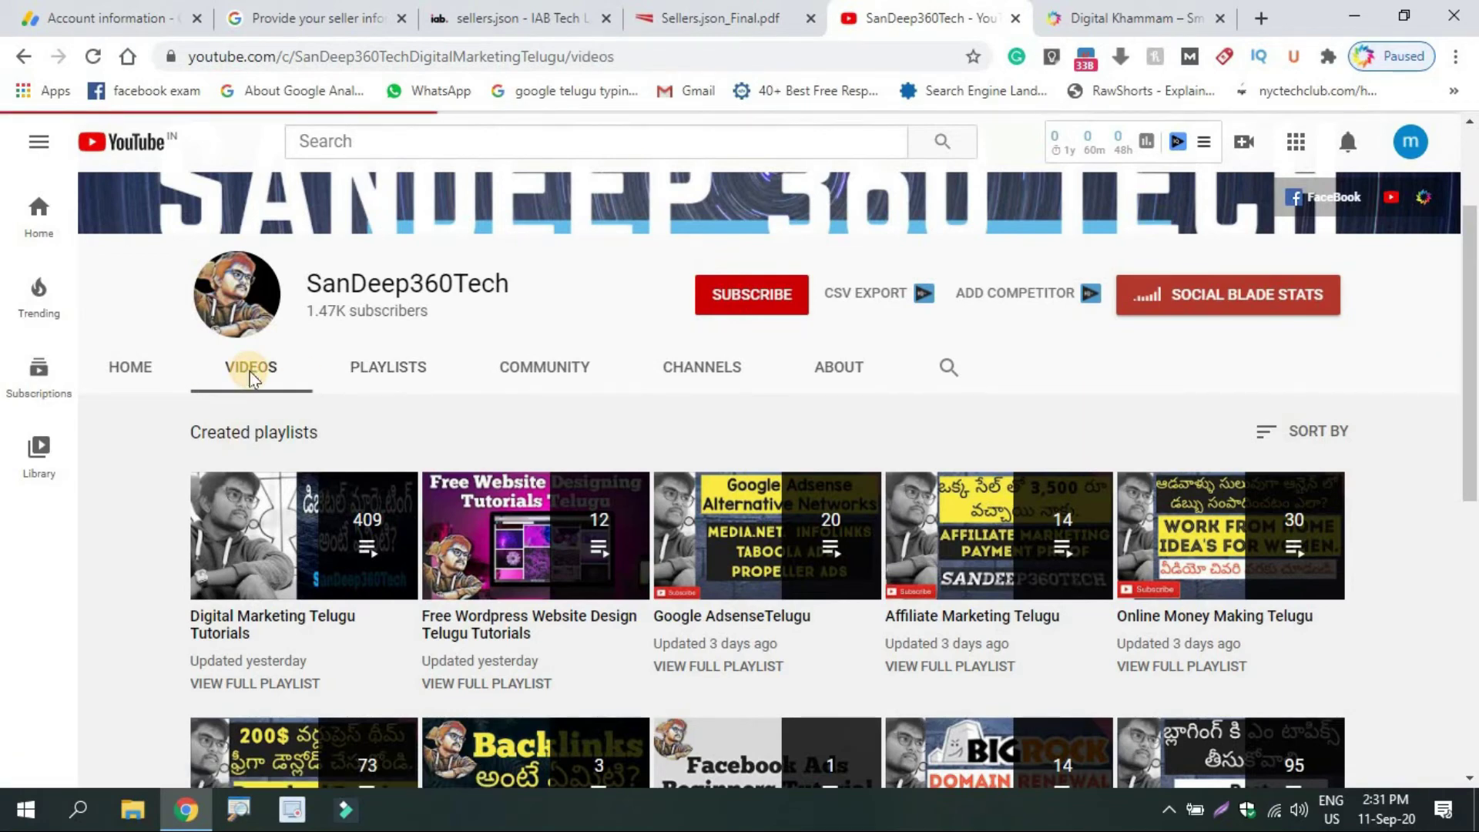